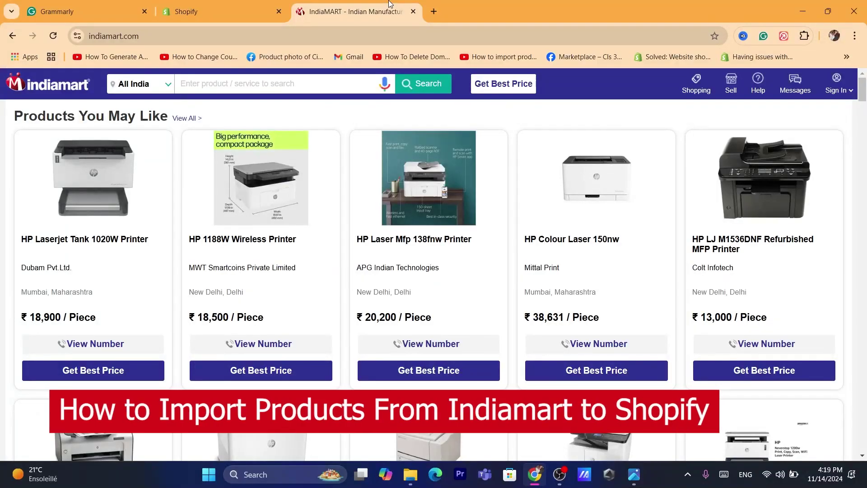
Step: Scroll the IndiaMART listings down to the Industrial and Food, Agriculture & Farming sections
scroll(863, 158, "down", 10)
left_click_drag(864, 161, 865, 439)
Step: Switch to the Shopify site and log in to the test store admin
left_click(221, 12)
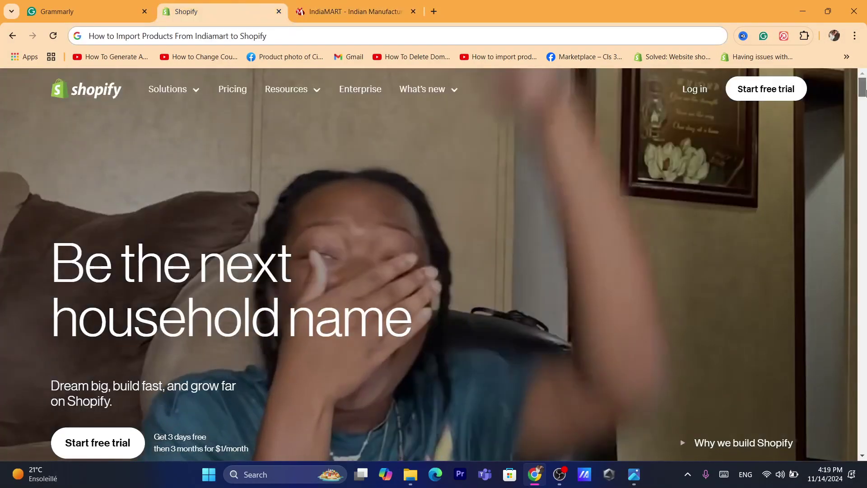
left_click_drag(865, 92, 836, 87)
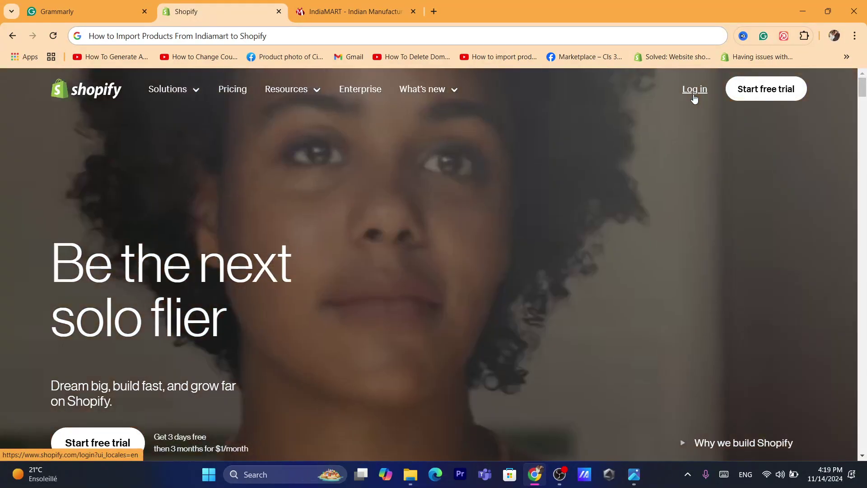
left_click(694, 96)
Step: Go to Settings > Apps and sales channels and launch the Shopify App Store
left_click(261, 36)
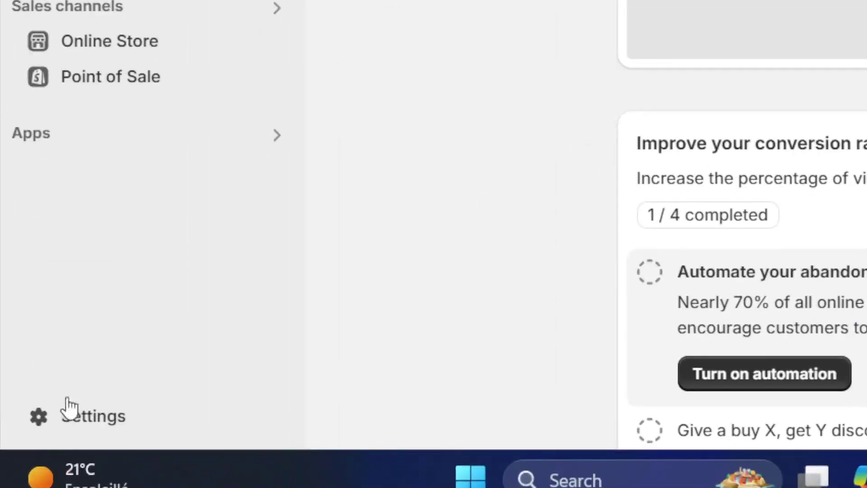
left_click(63, 416)
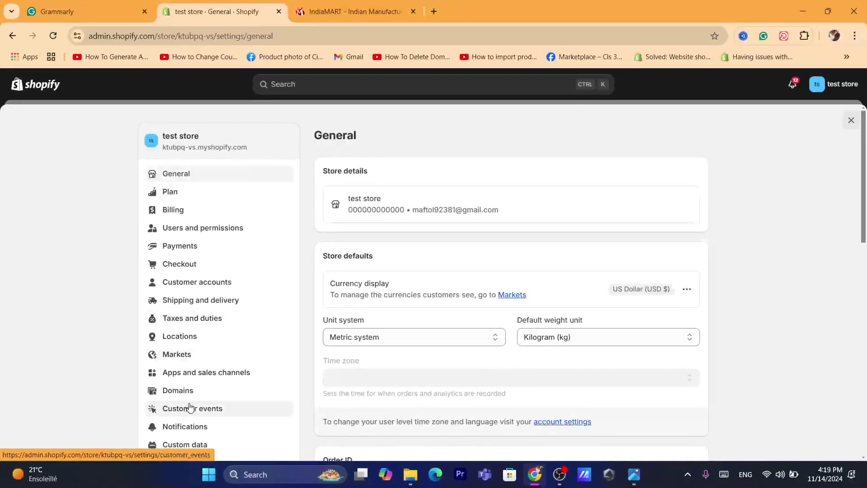
left_click(175, 380)
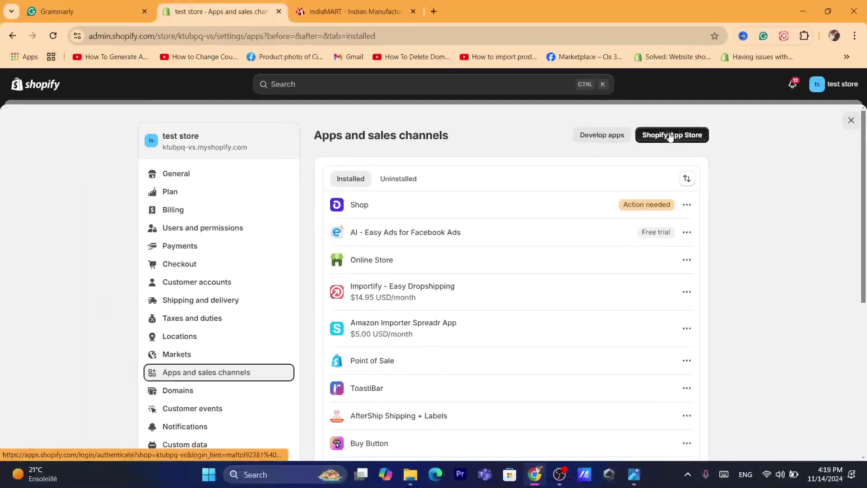
left_click(737, 104)
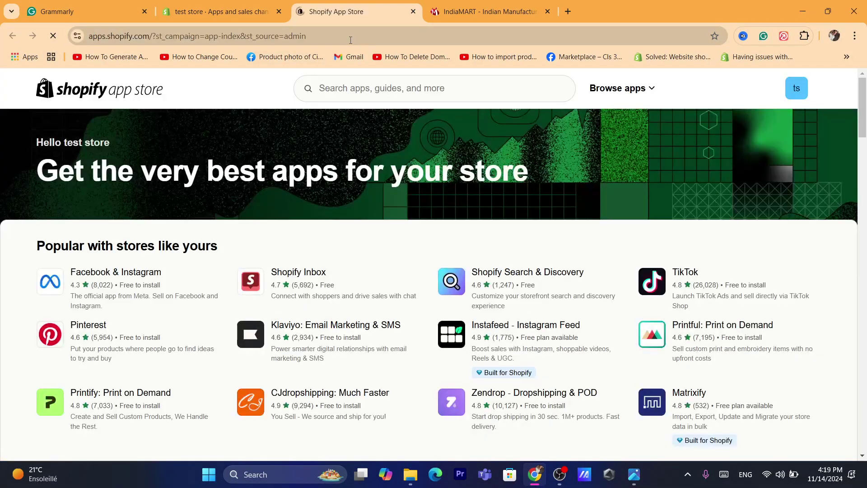
Step: Search the App Store for 'Indiamart', then return to the admin's Apps and sales channels tab
left_click(350, 40)
type("s")
left_click(2, 269)
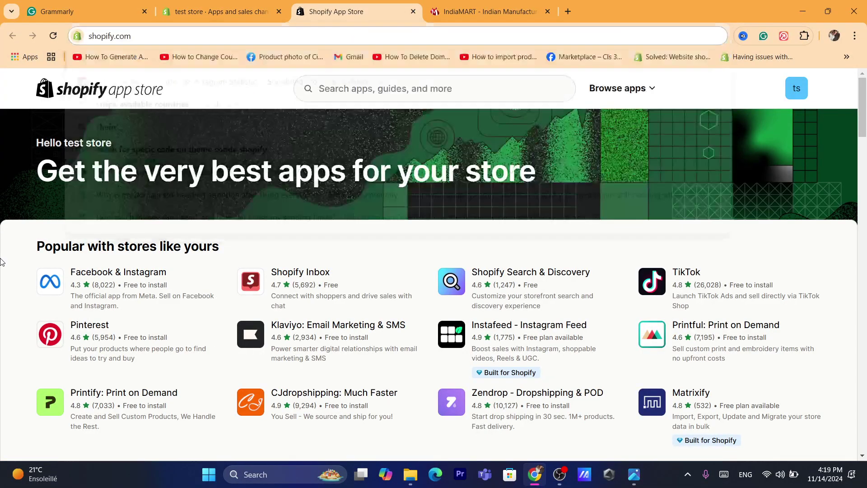
left_click(395, 88)
type("How to Import Products From Indiamart to Shopify")
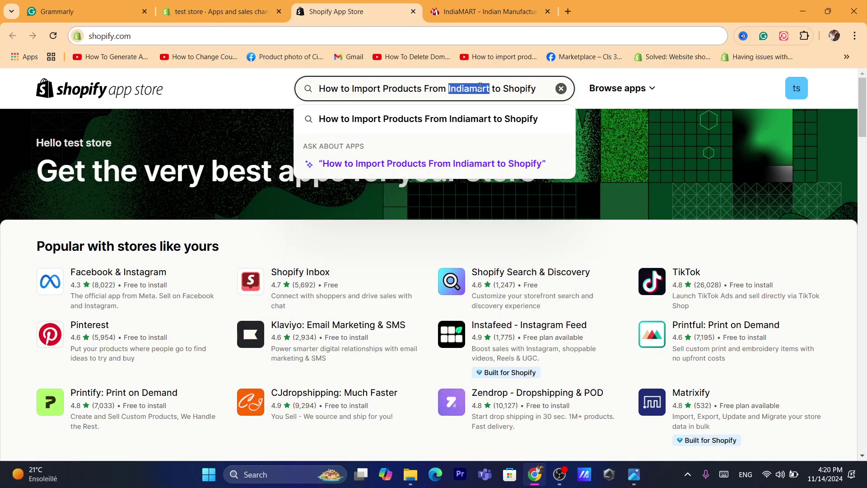
key("ctrl+a")
type("Indiamart")
key("Return")
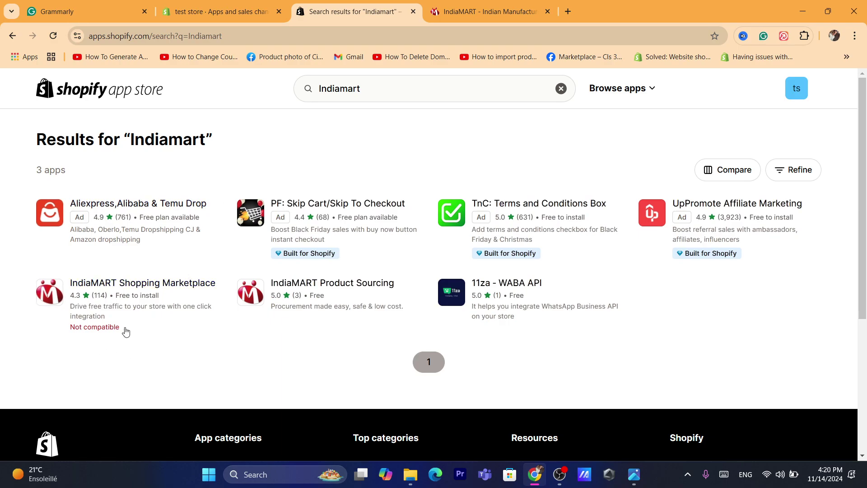
left_click(213, 9)
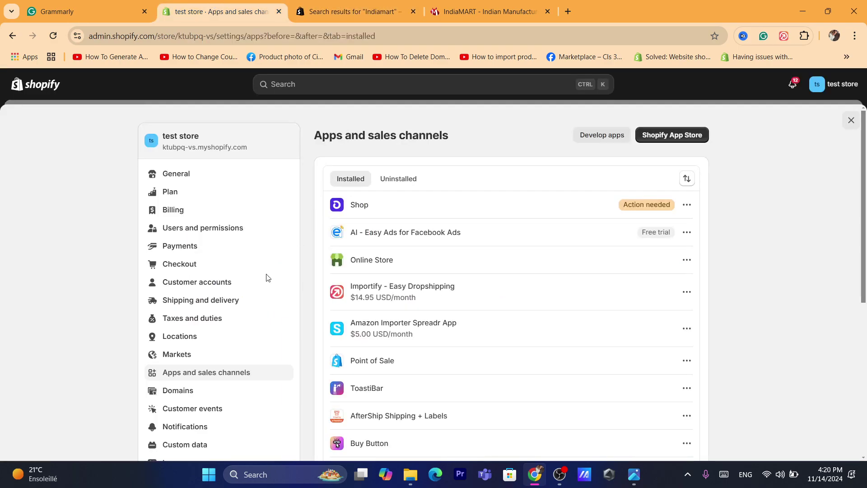
Step: Edit the General billing address, choosing India as the country and Haryana as the state
left_click(190, 179)
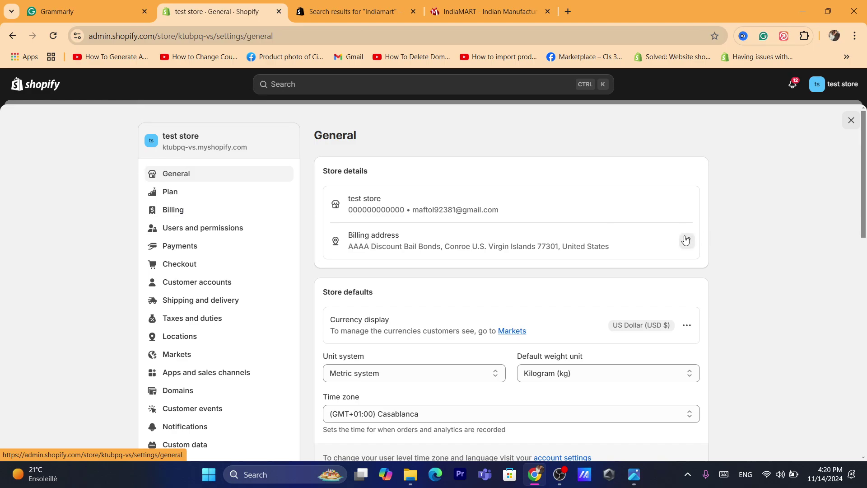
left_click(685, 241)
left_click(298, 209)
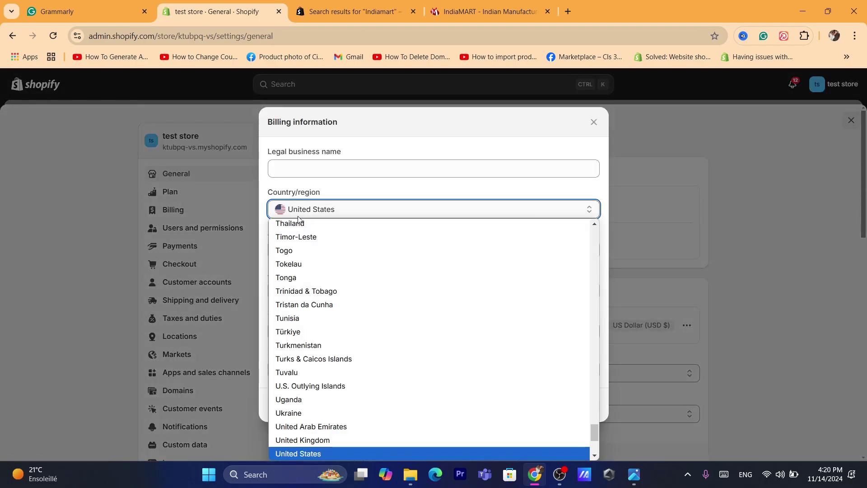
type("ire")
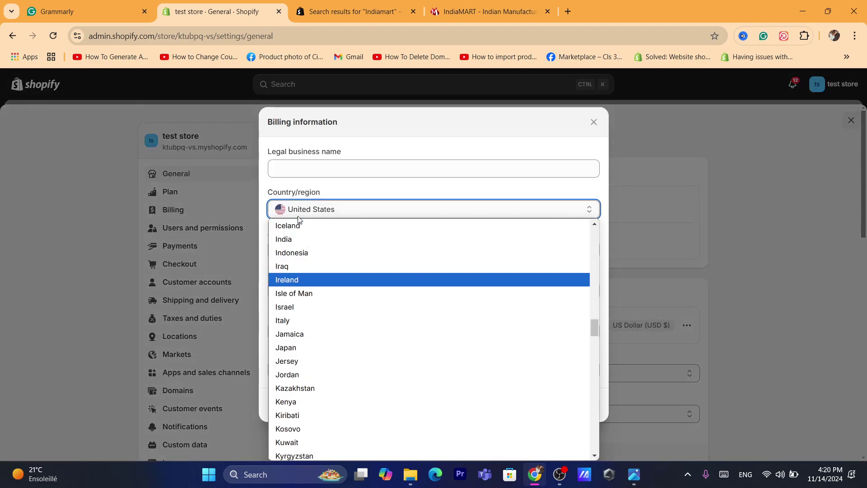
type("it")
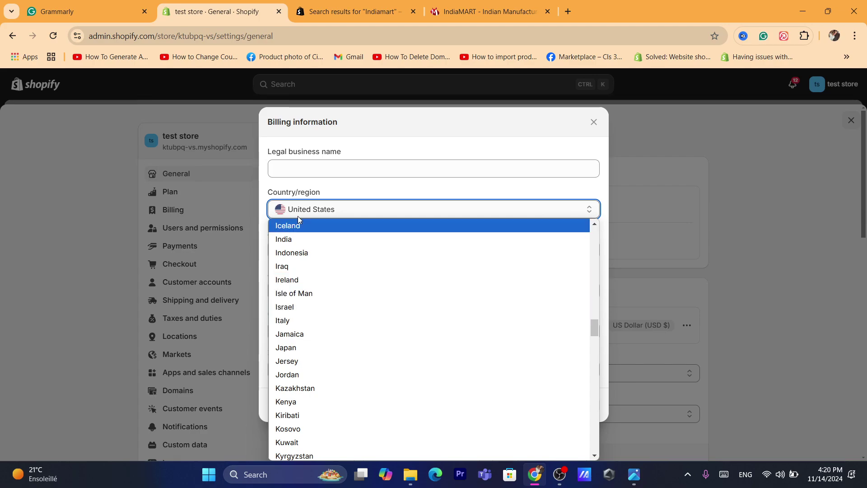
left_click(304, 238)
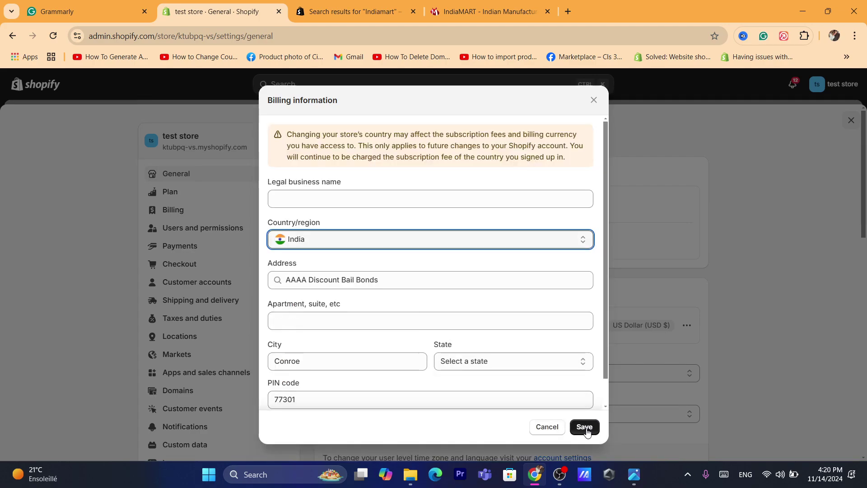
left_click(585, 428)
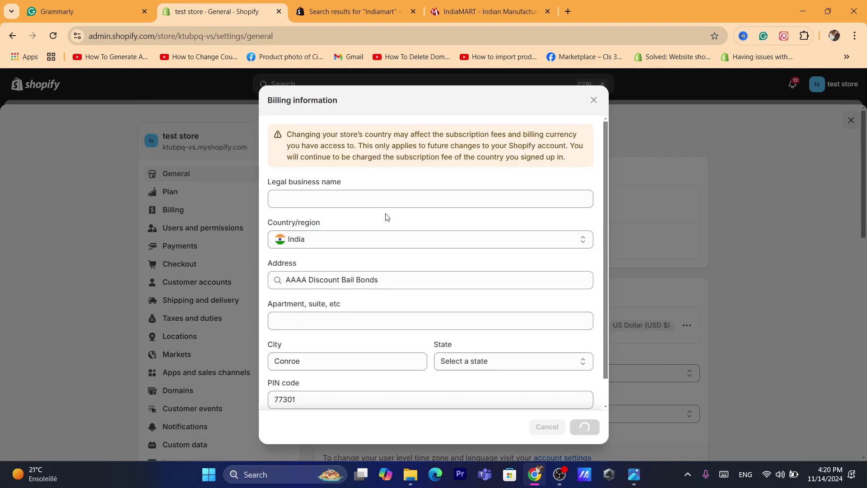
left_click(467, 364)
left_click(483, 262)
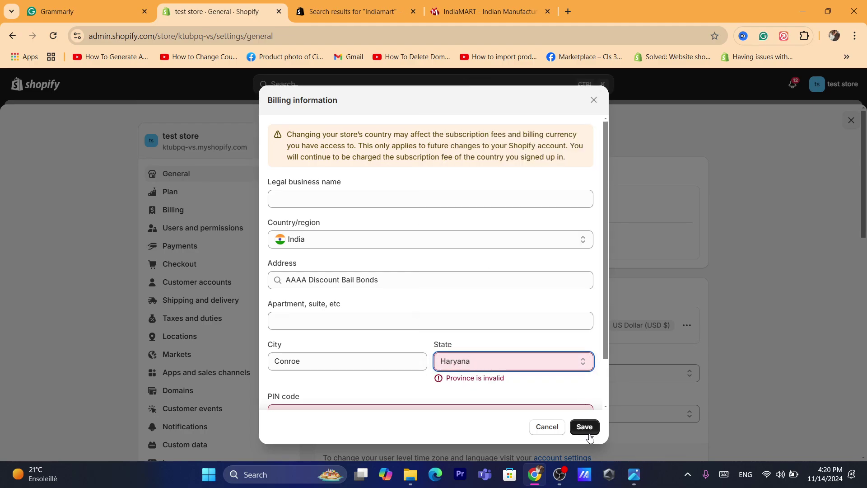
Step: Enter and correct the PIN code, lengthen the apartment line, and save the billing address
left_click(526, 406)
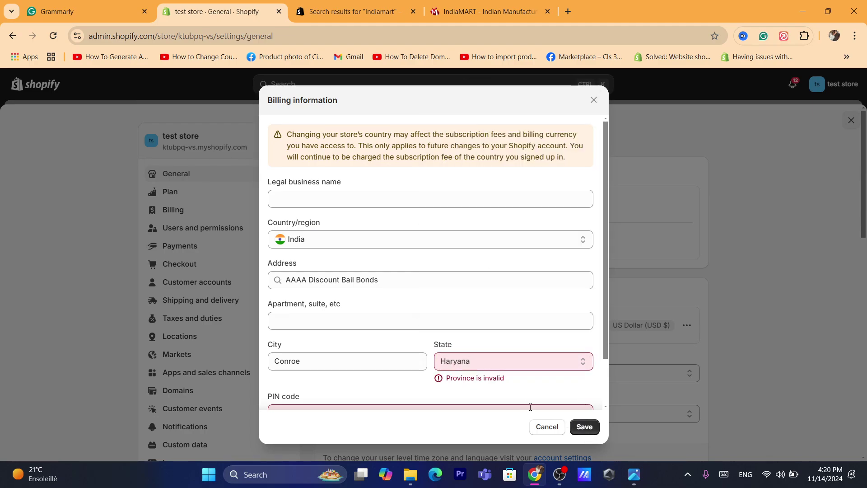
type("77301")
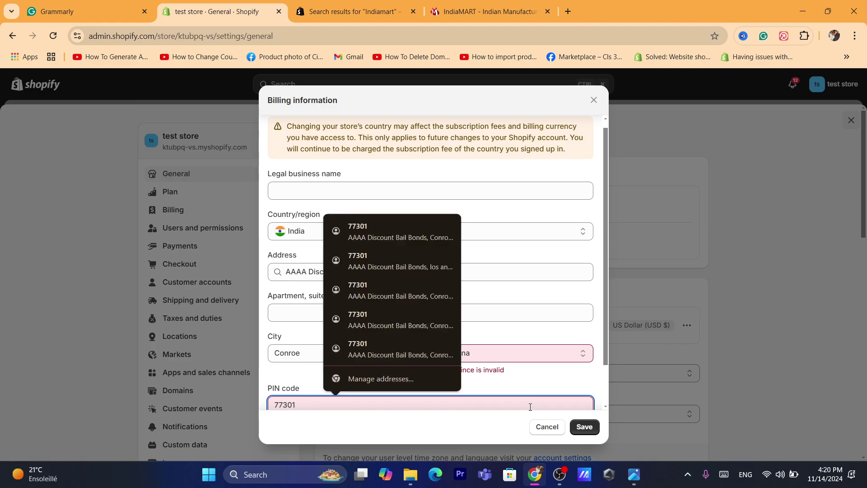
left_click(586, 427)
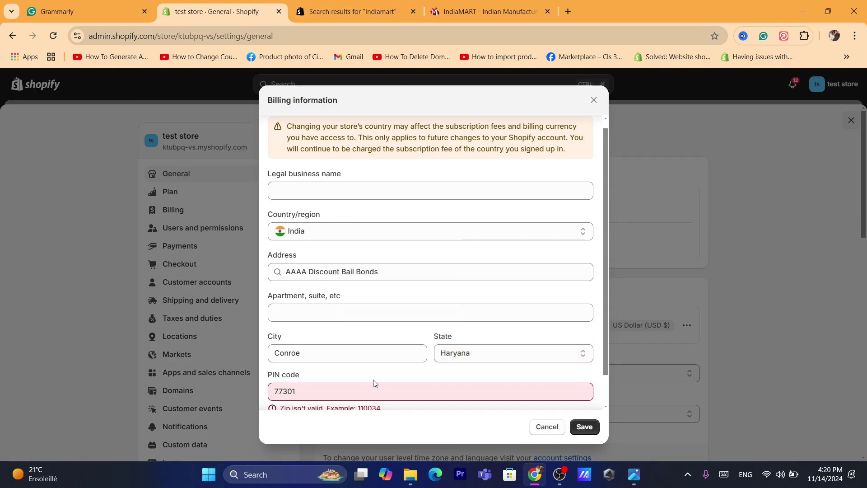
left_click(352, 391)
type("9")
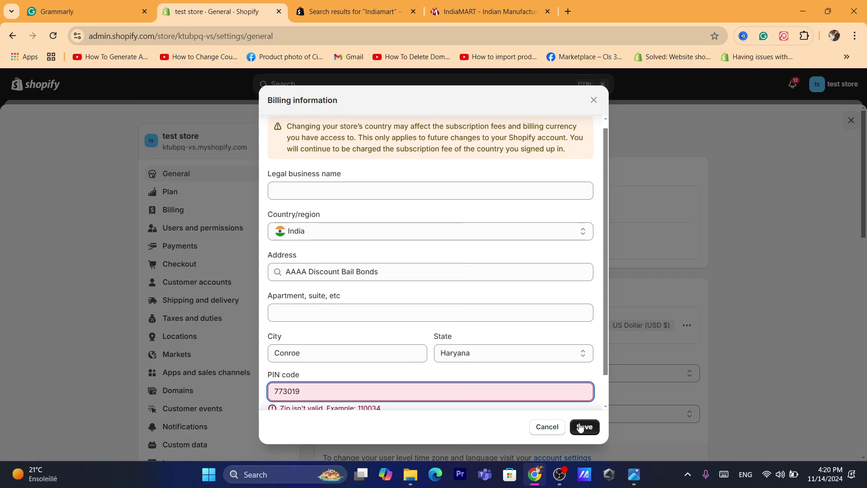
left_click(581, 427)
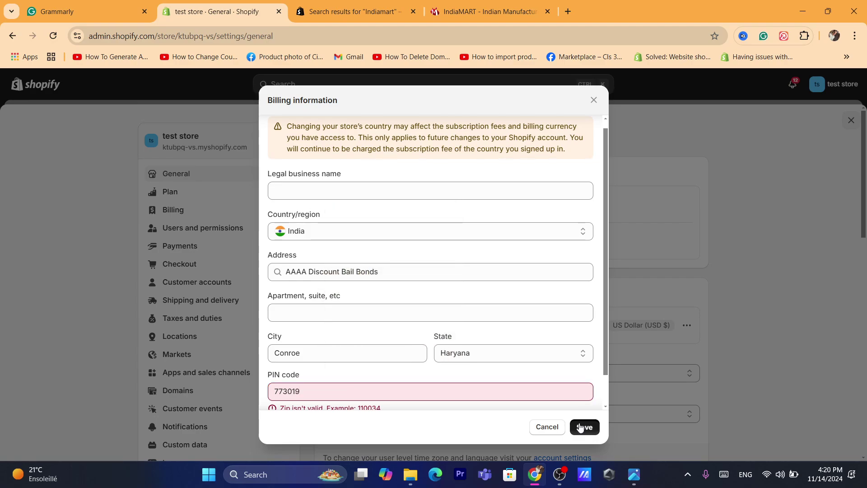
left_click(318, 312)
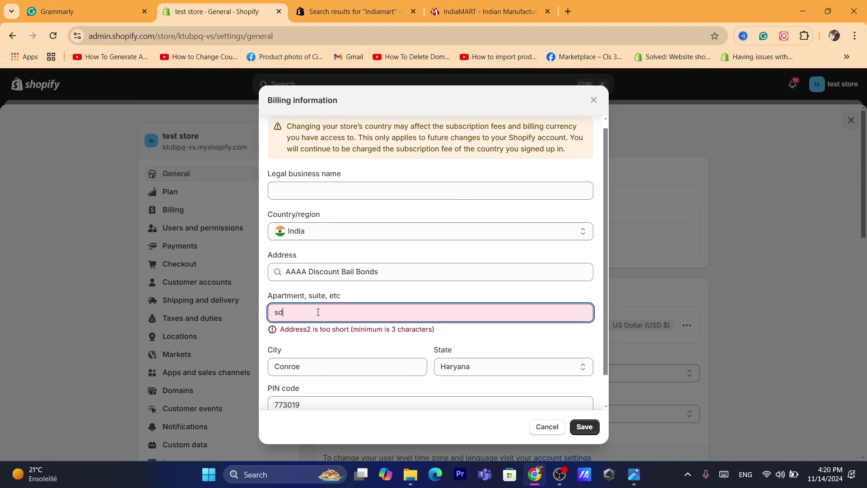
left_click(585, 429)
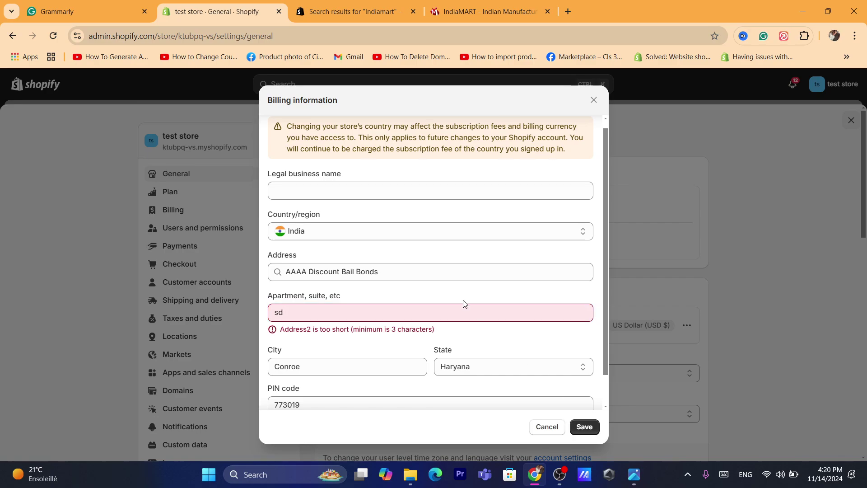
left_click(449, 311)
type("ff")
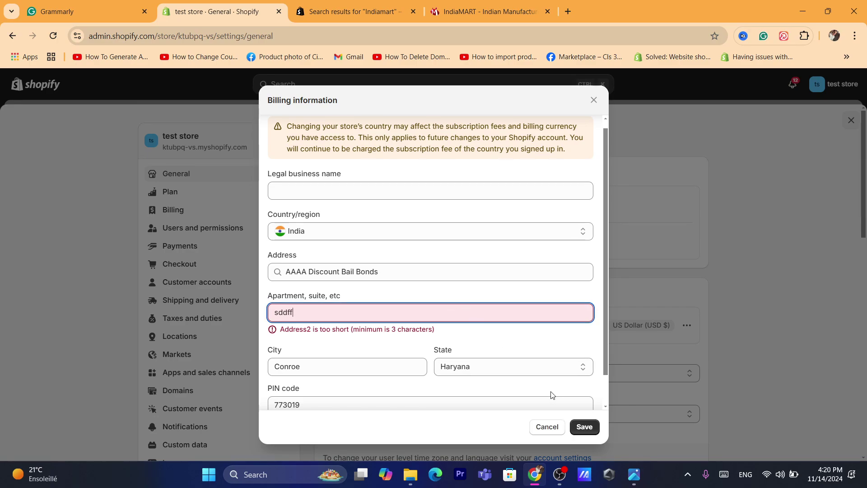
left_click(585, 428)
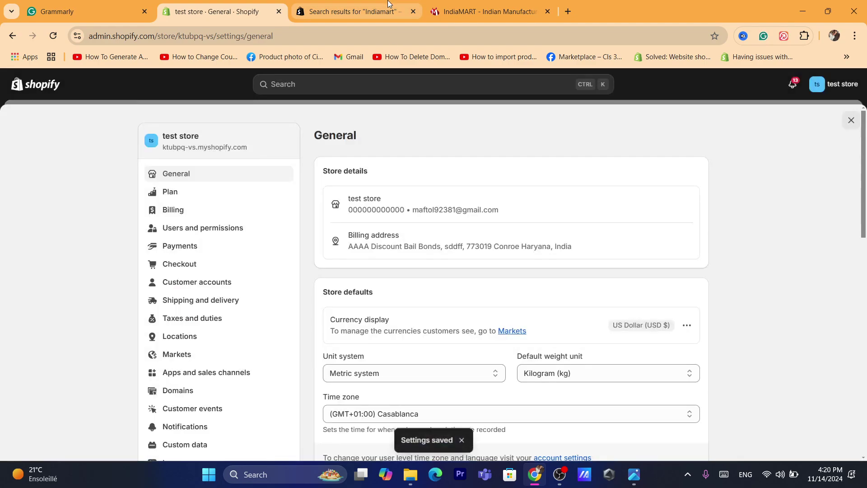
left_click(388, 10)
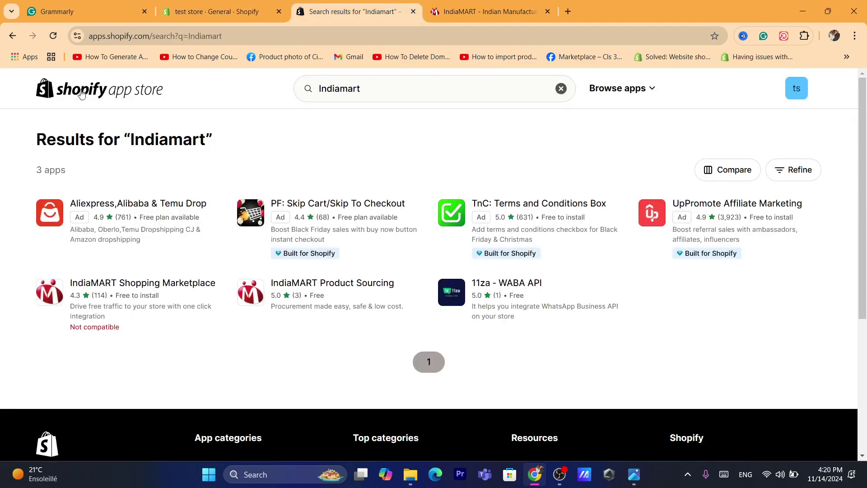
left_click(85, 287)
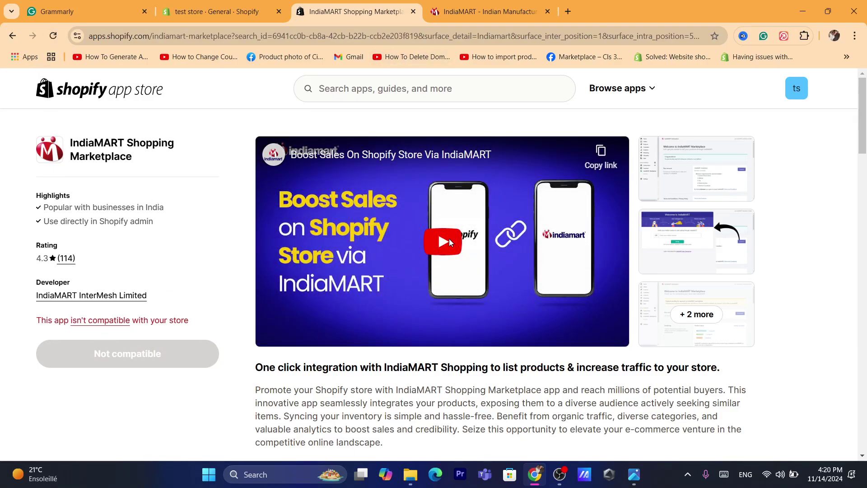
left_click(449, 238)
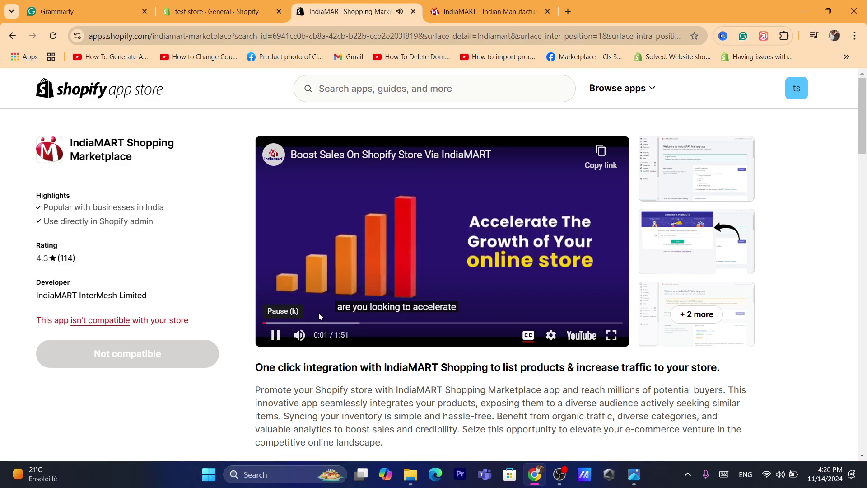
left_click(379, 310)
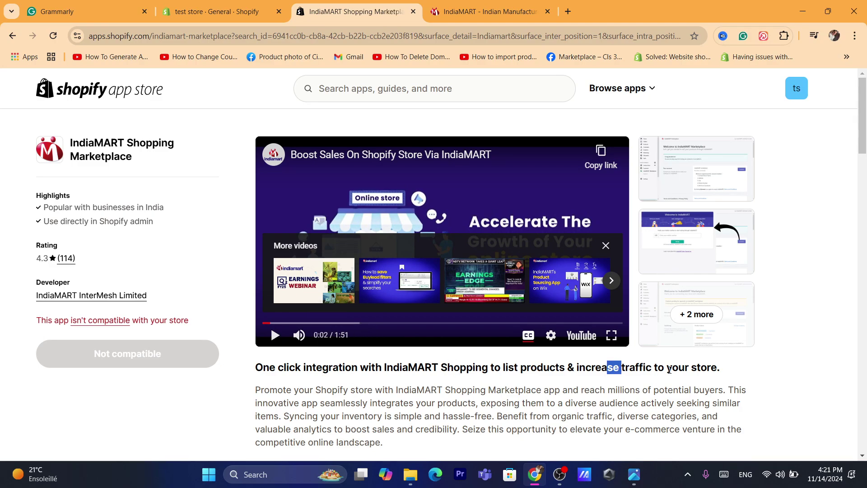
left_click_drag(669, 369, 731, 387)
left_click(725, 383)
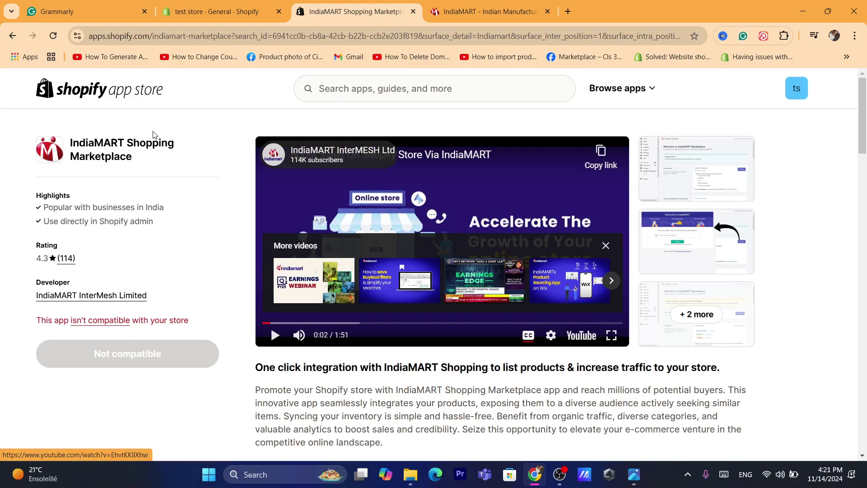
triple_click(158, 156)
Step: Search the App Store for 'robo' and install Robo Product Importer from its app page
left_click(373, 92)
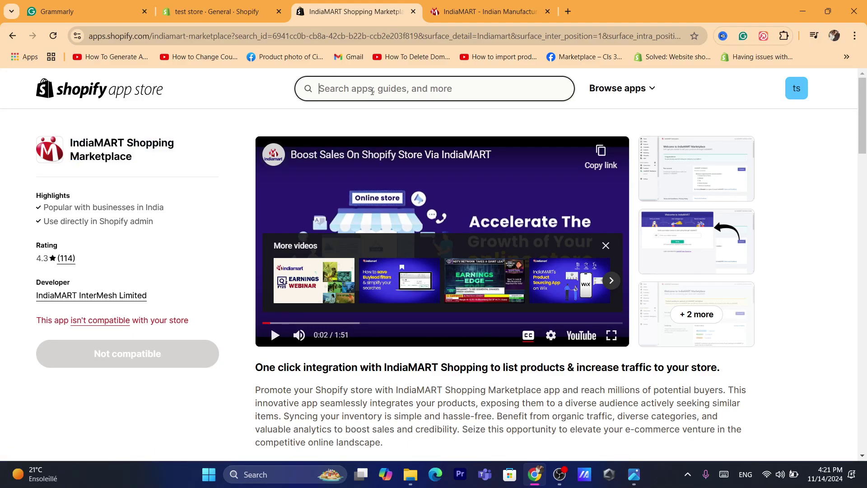
type("robo")
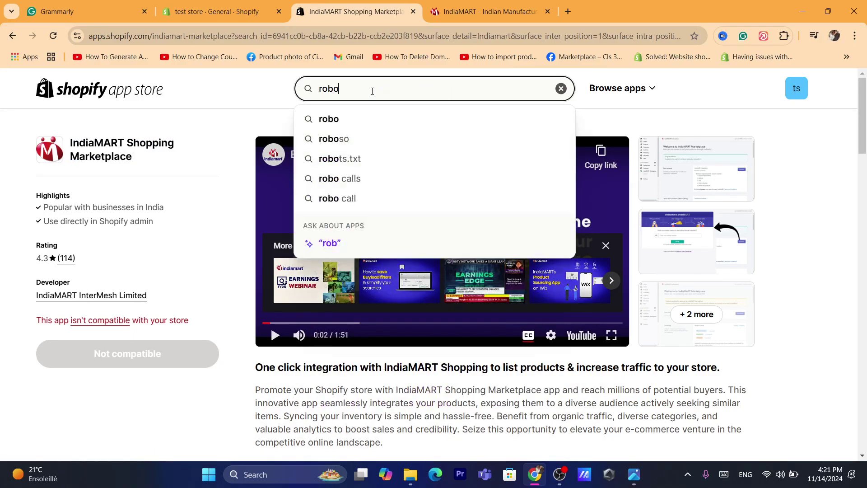
key("Return")
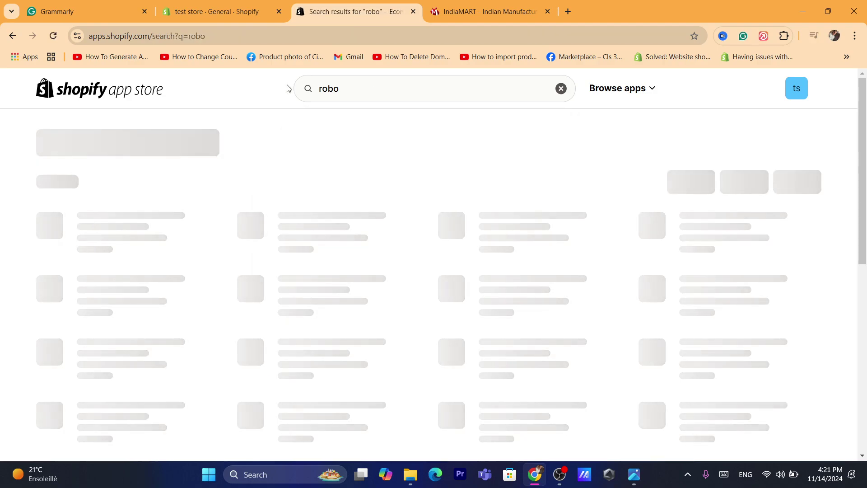
left_click(359, 33)
type("s")
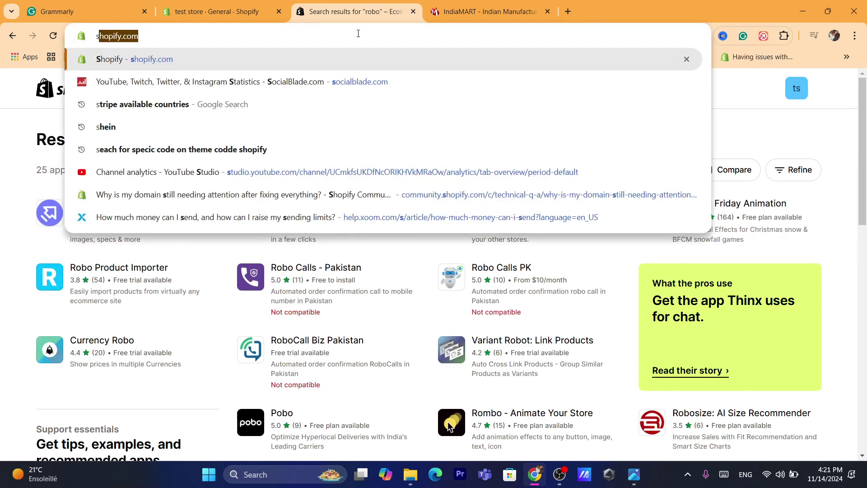
key("Return")
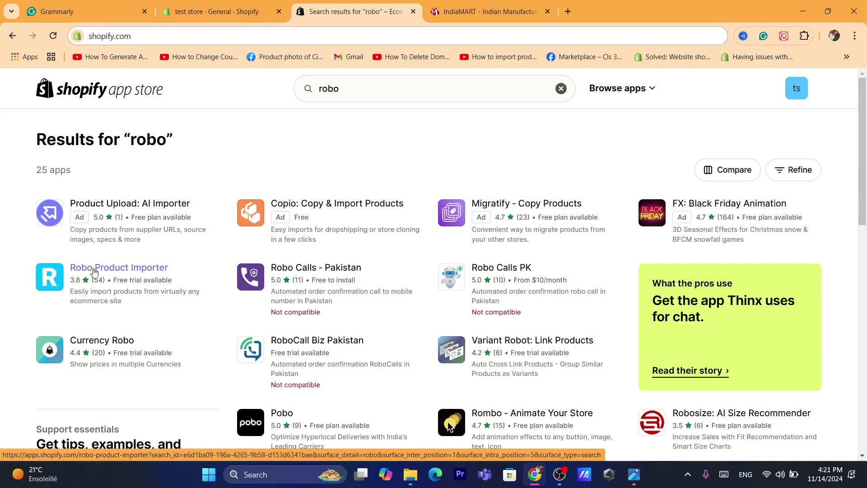
left_click(104, 267)
left_click(136, 348)
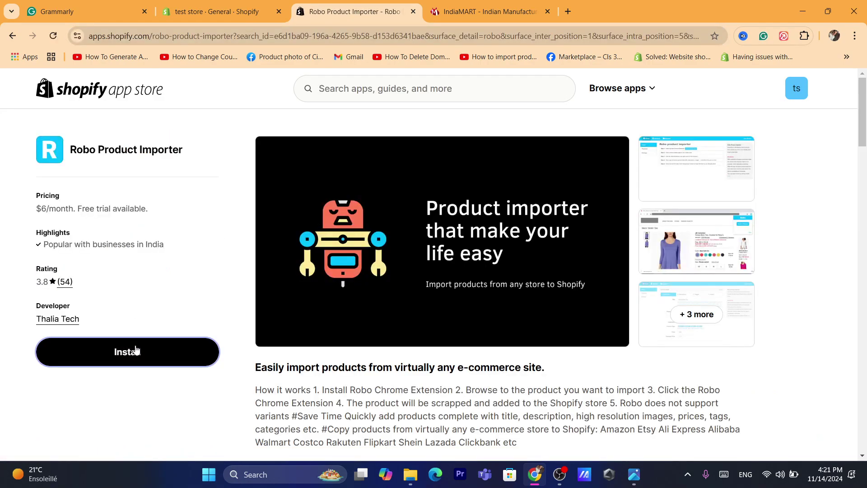
Step: Load shopify.com in the new tab and approve the $6.00 Basic Account subscription with 3-day trial
left_click(515, 30)
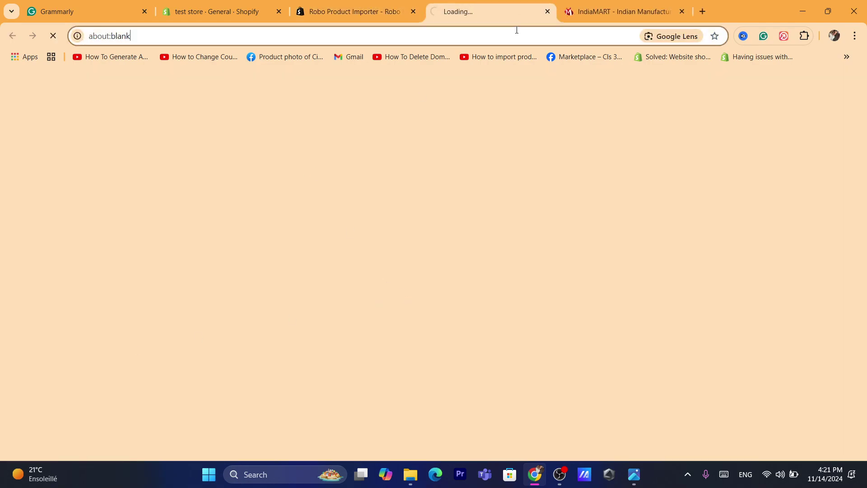
type("shopify.com")
key("Return")
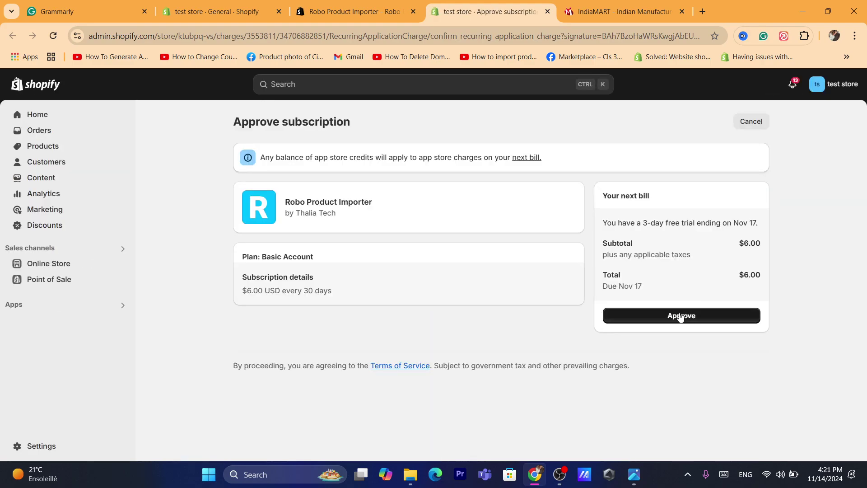
left_click(689, 316)
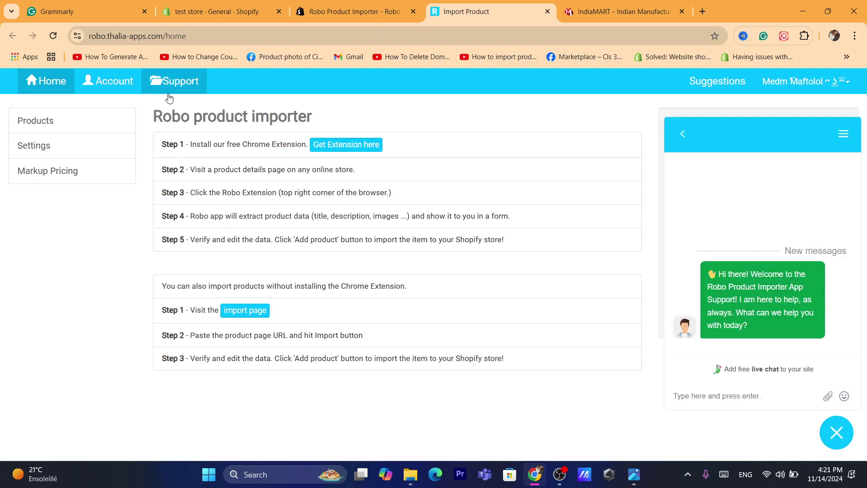
Step: Add the Robo Product Importer extension to Chrome from its web store page
left_click(354, 148)
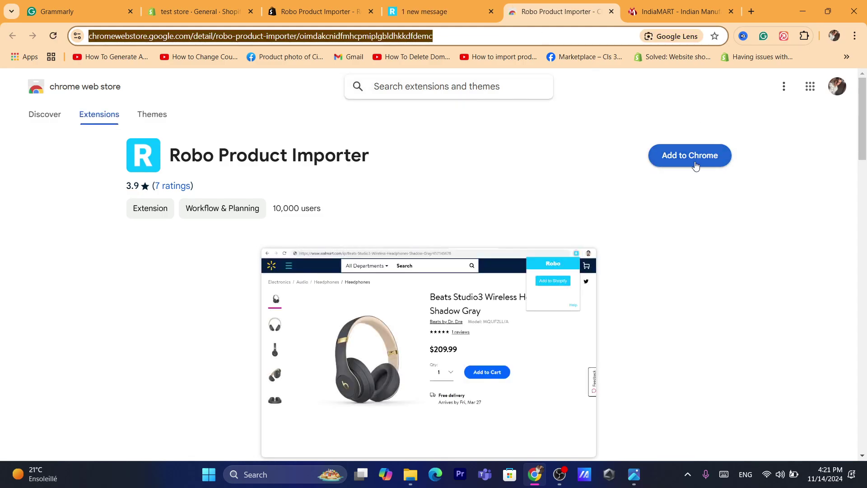
left_click(695, 163)
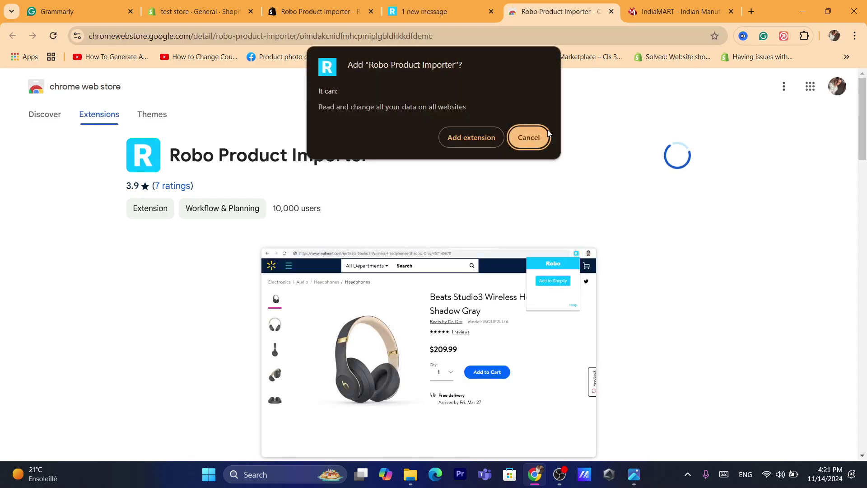
left_click(462, 136)
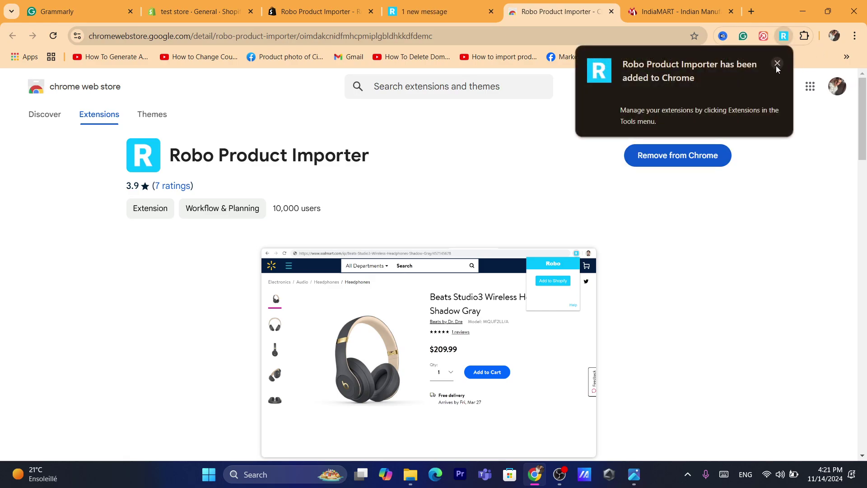
left_click(777, 64)
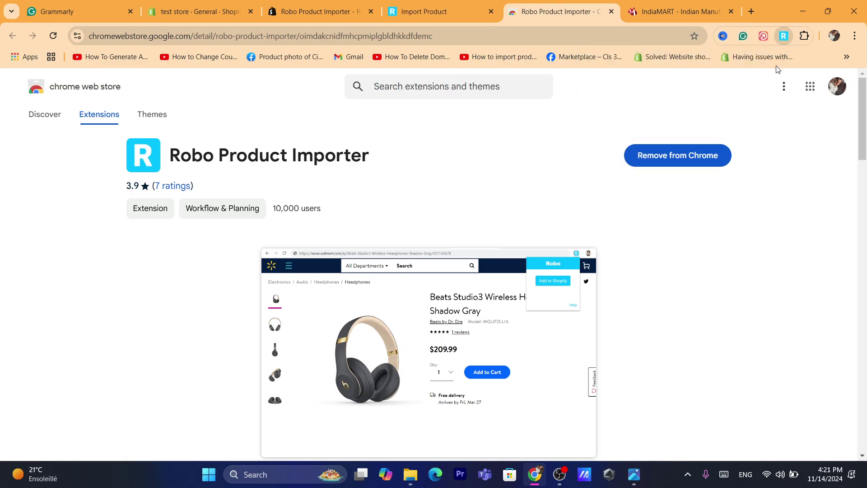
Step: Pin the Robo extension to the Chrome toolbar and return to IndiaMART
left_click(804, 37)
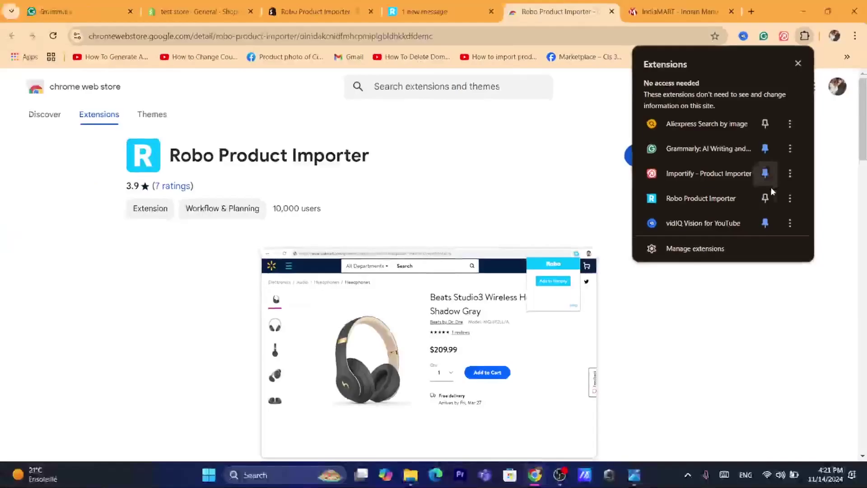
left_click(765, 197)
left_click(619, 4)
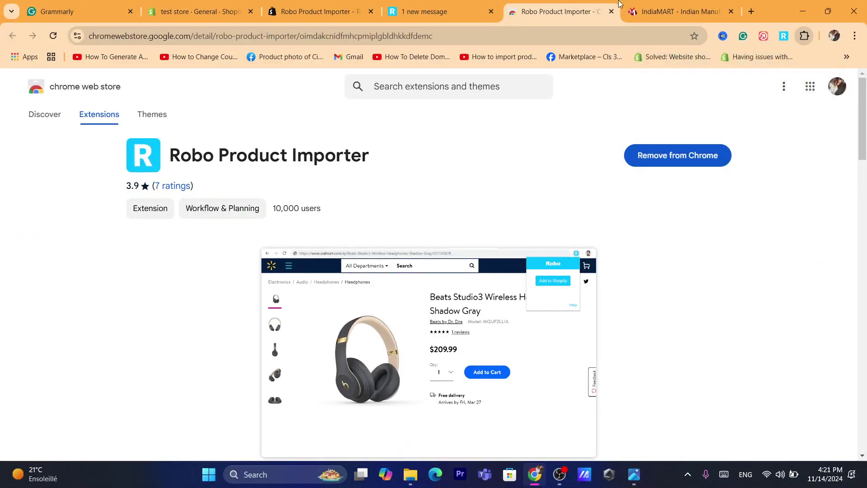
left_click(623, 7)
Step: Open IndiaMART's Solid Automatic Brick Making Plant listing and pass it to Robo's Add to Shopify form
left_click(609, 39)
type("shopify.com")
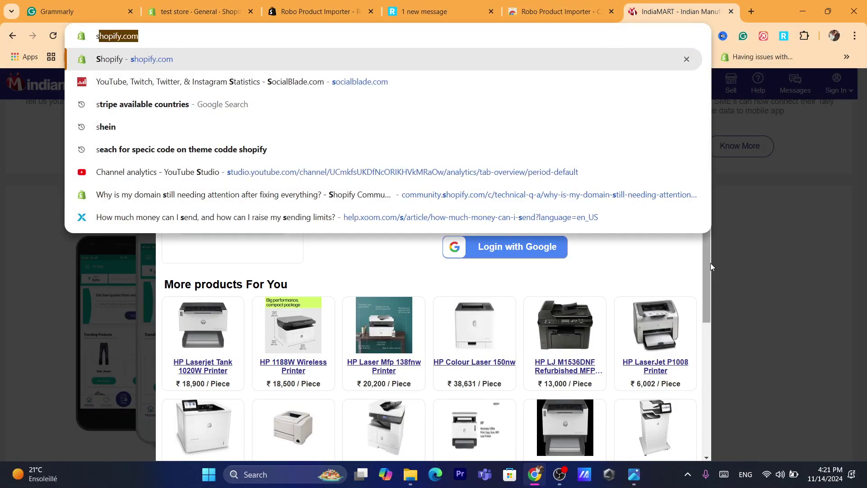
left_click(677, 266)
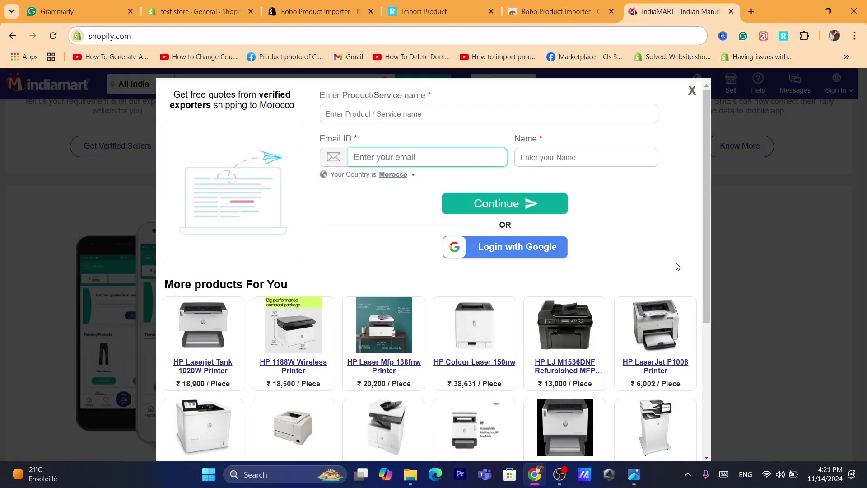
left_click(693, 91)
scroll(864, 174, "down", 10)
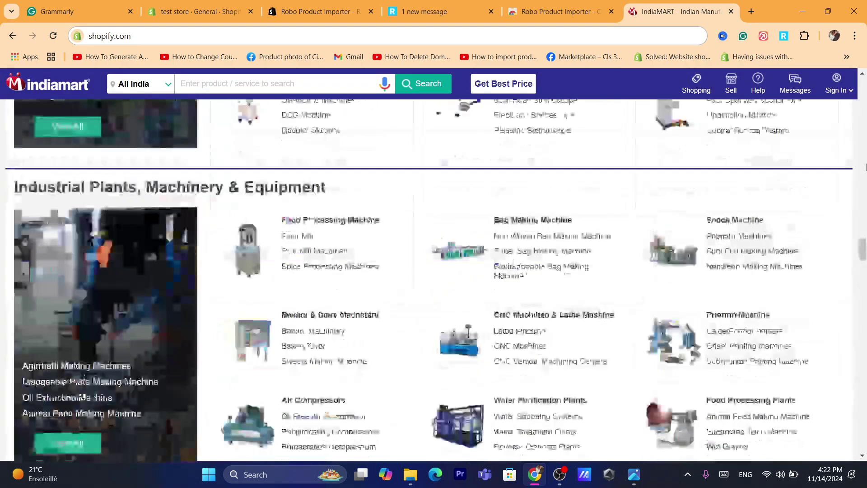
scroll(864, 167, "up", 15)
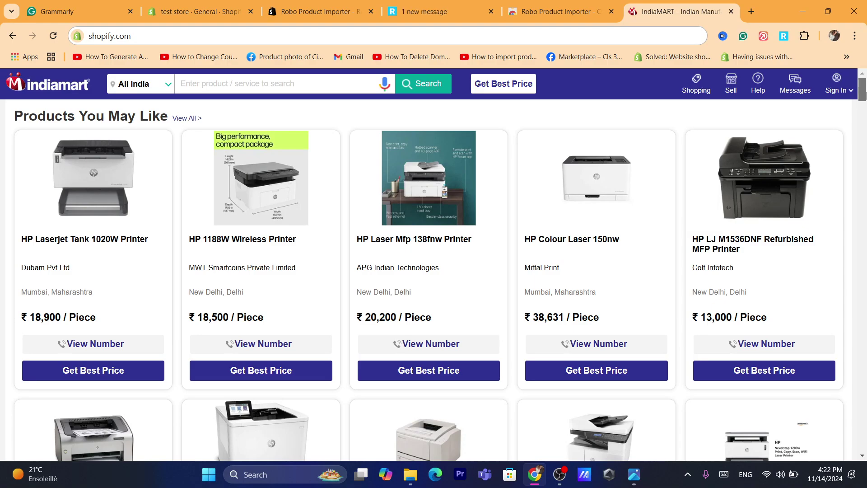
left_click_drag(863, 95, 855, 166)
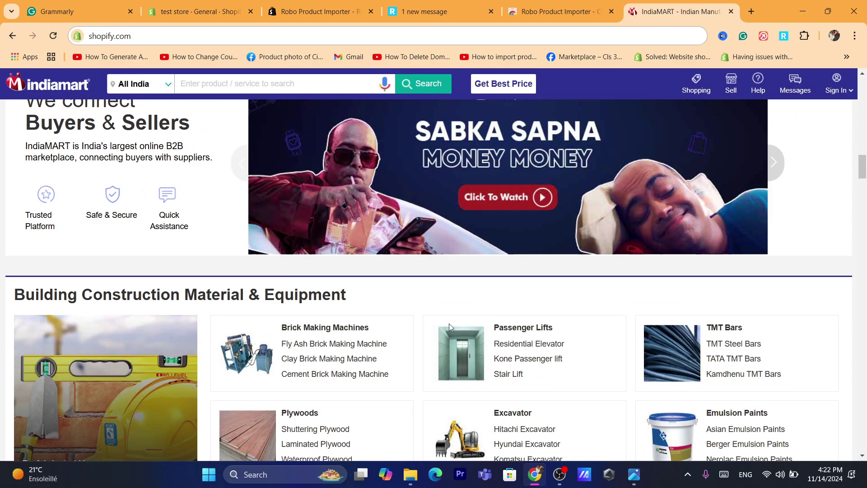
left_click(303, 328)
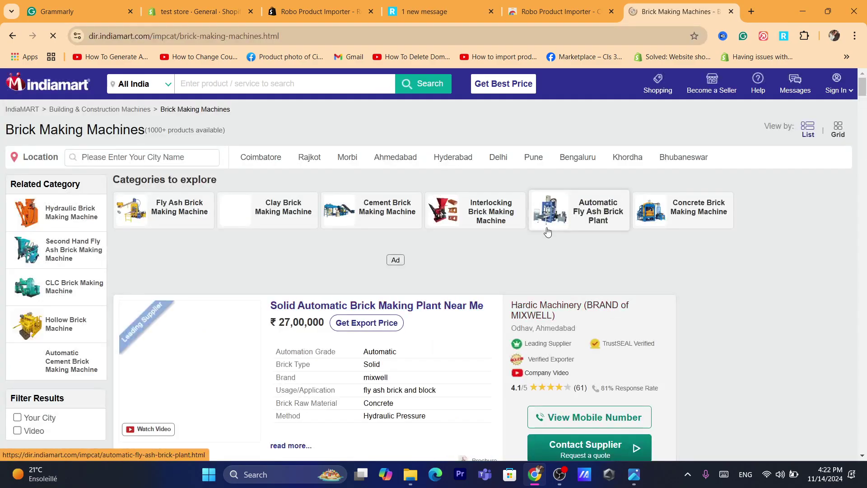
left_click(361, 306)
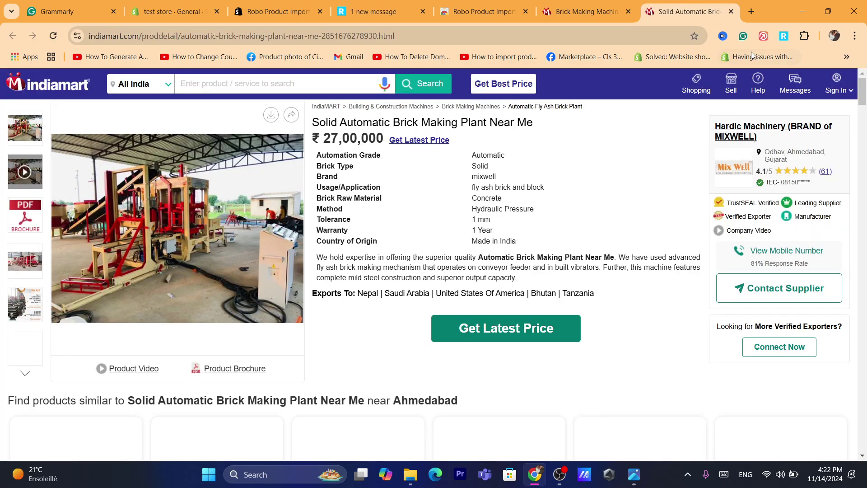
left_click(784, 36)
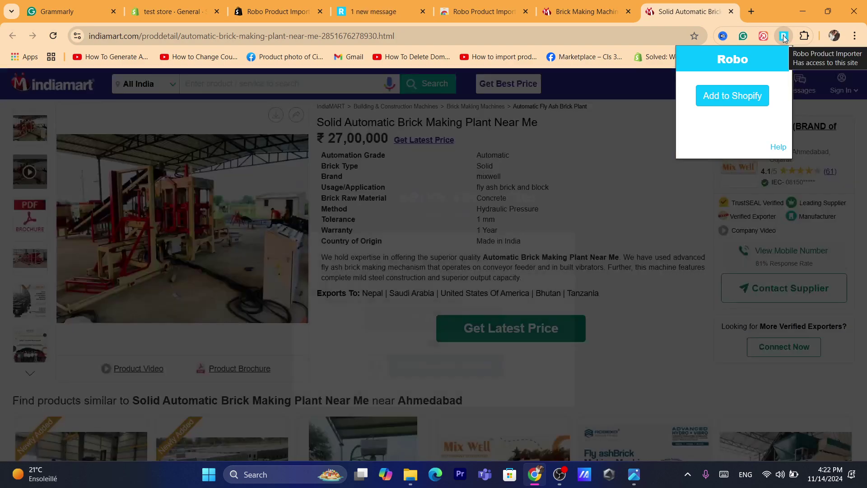
left_click(719, 96)
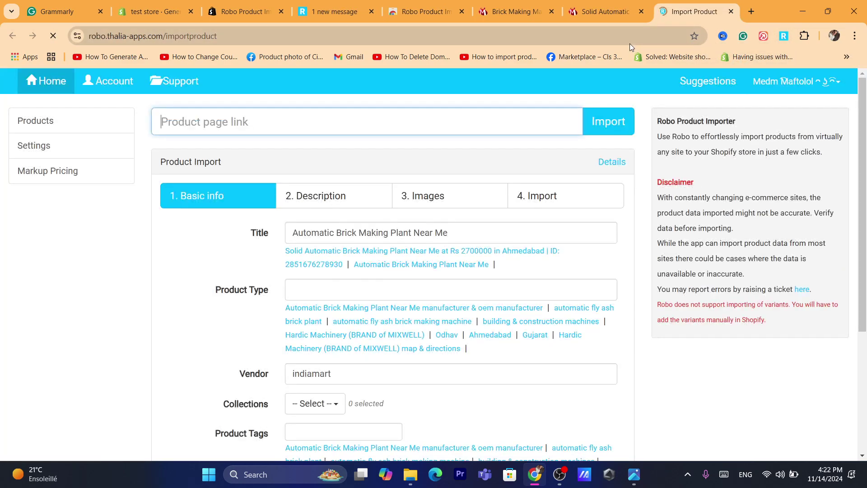
Step: Select all of the brick plant's images in Robo's Images section
left_click(326, 203)
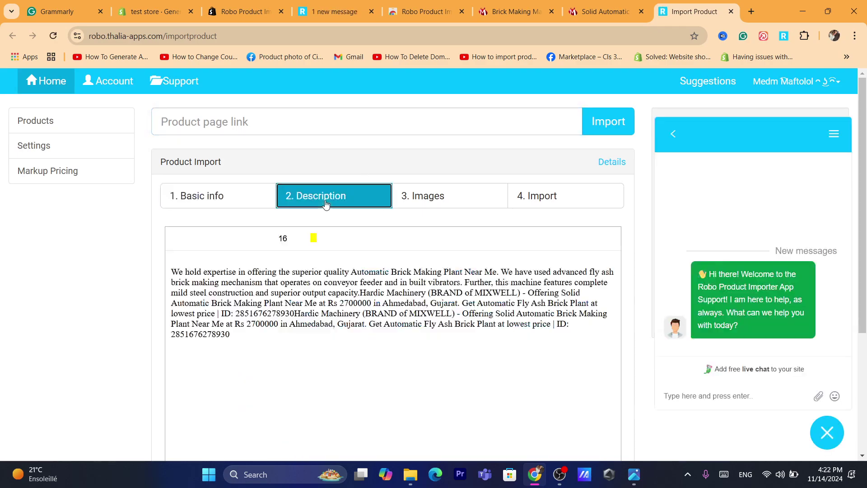
left_click(446, 199)
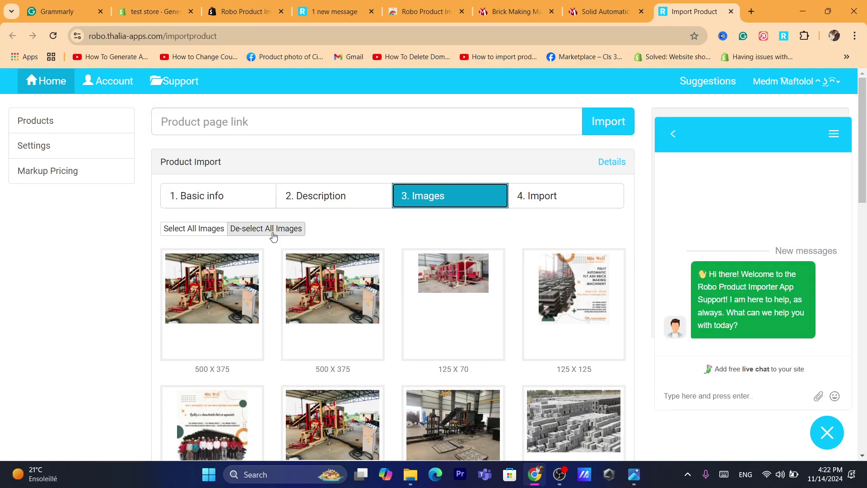
left_click(177, 231)
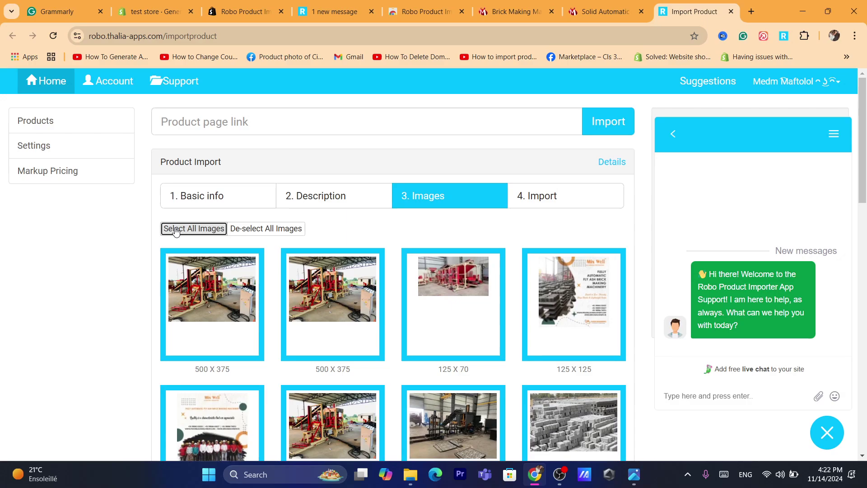
left_click(317, 195)
left_click(241, 198)
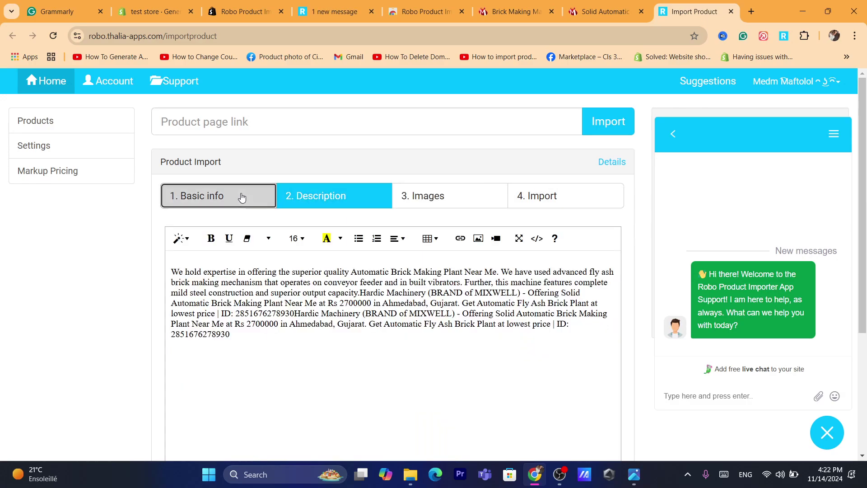
Step: Add the brick making plant to the Shopify store from the Import step
left_click(470, 32)
type("s")
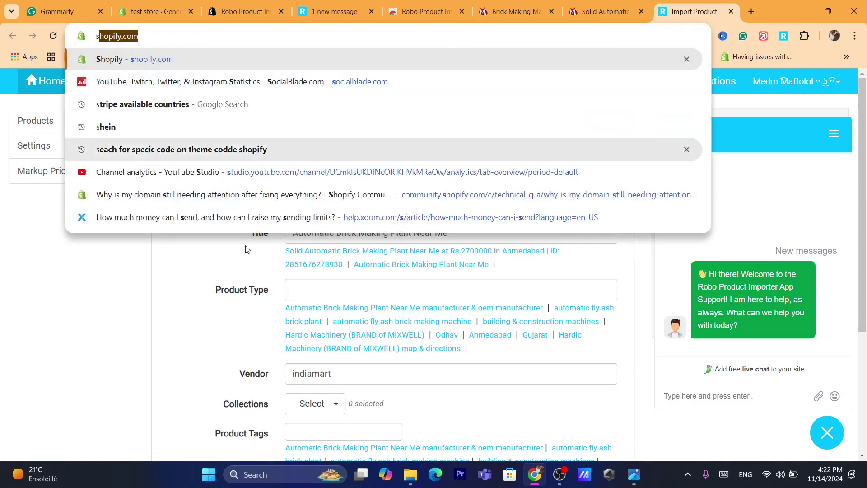
key("Return")
left_click_drag(866, 272, 853, 405)
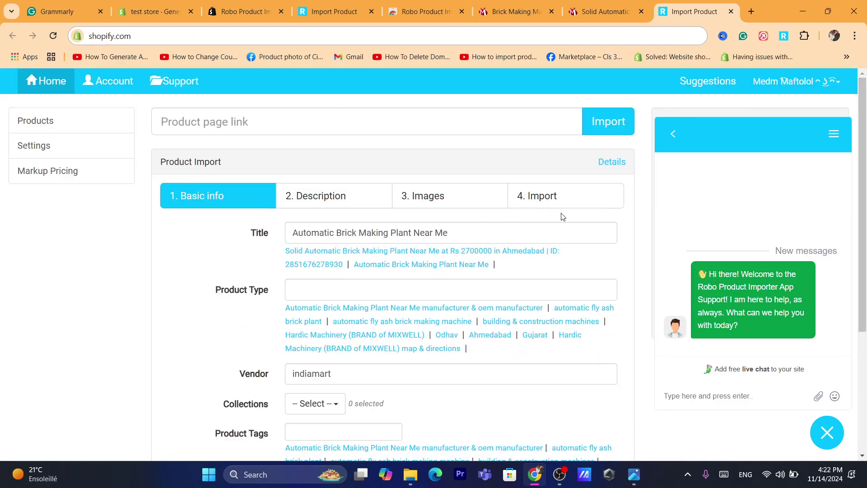
left_click(524, 196)
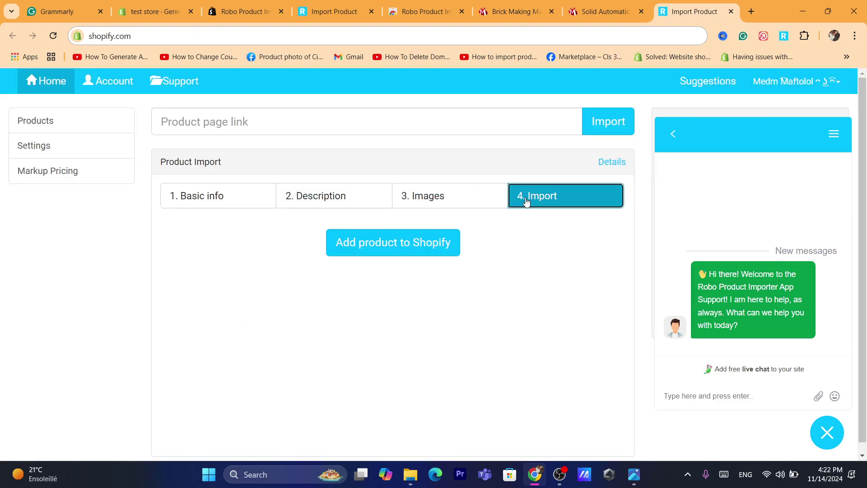
left_click(396, 248)
Step: Open shopify.com in another tab to reach the store admin
left_click(416, 4)
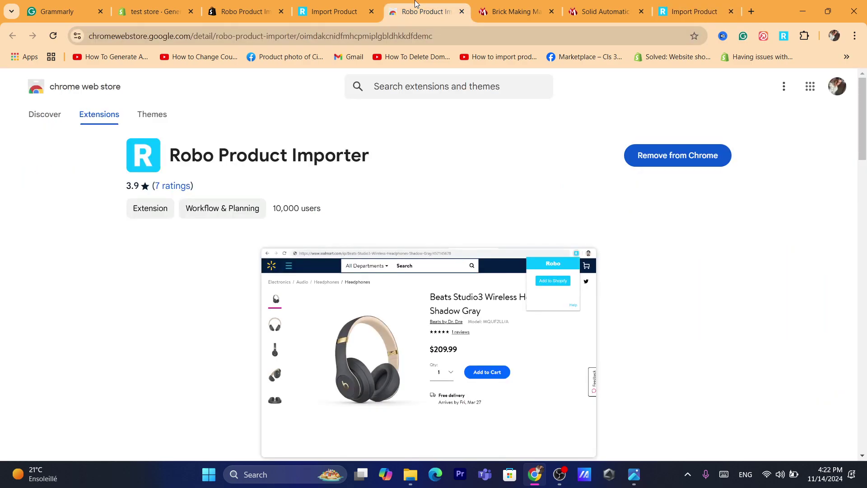
left_click(411, 36)
type("s")
key("Return")
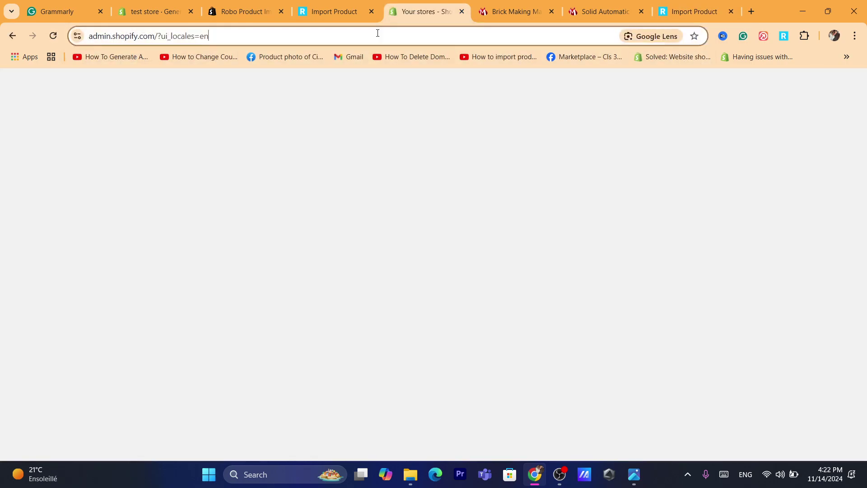
Step: Check Products lists Automatic Brick Making Plant Near Me as Active, then return to the importer
left_click(378, 33)
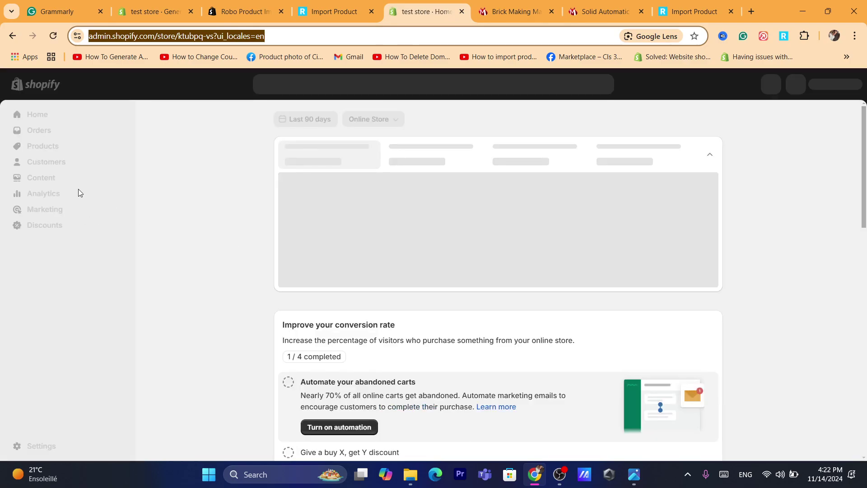
left_click(42, 148)
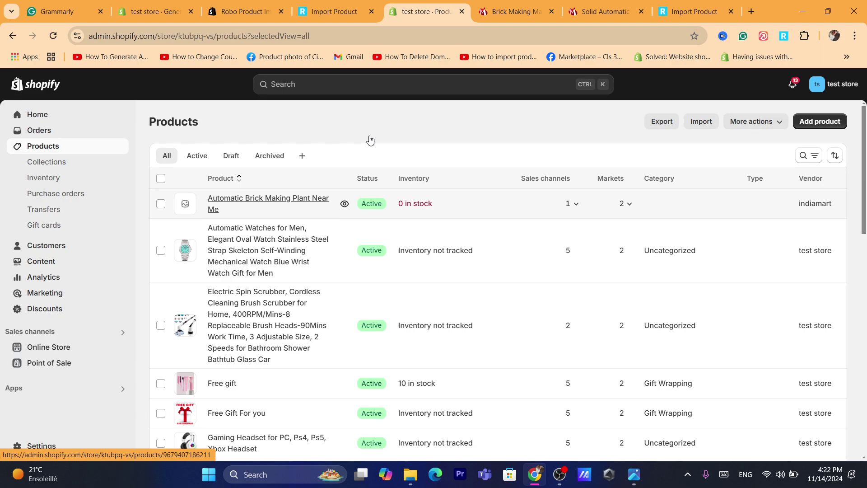
left_click(621, 4)
left_click(692, 4)
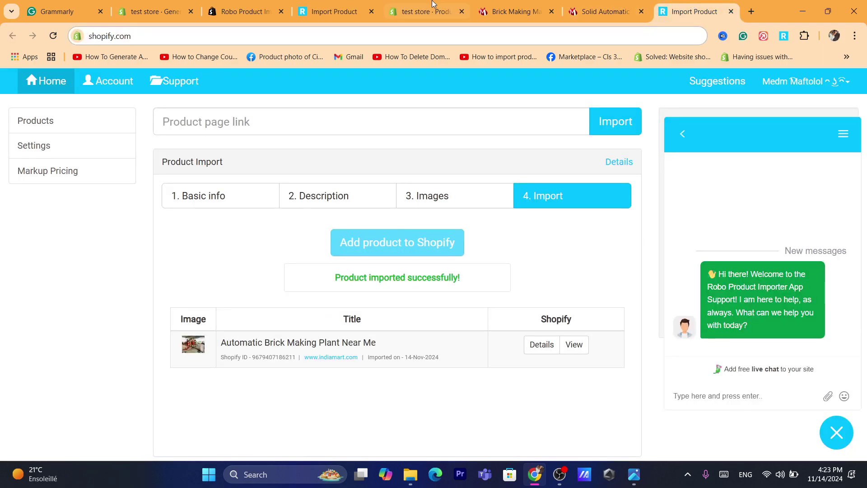
Step: Browse the live storefront page and images of Automatic Brick Making Plant Near Me, then return to the IndiaMART listing
left_click(571, 348)
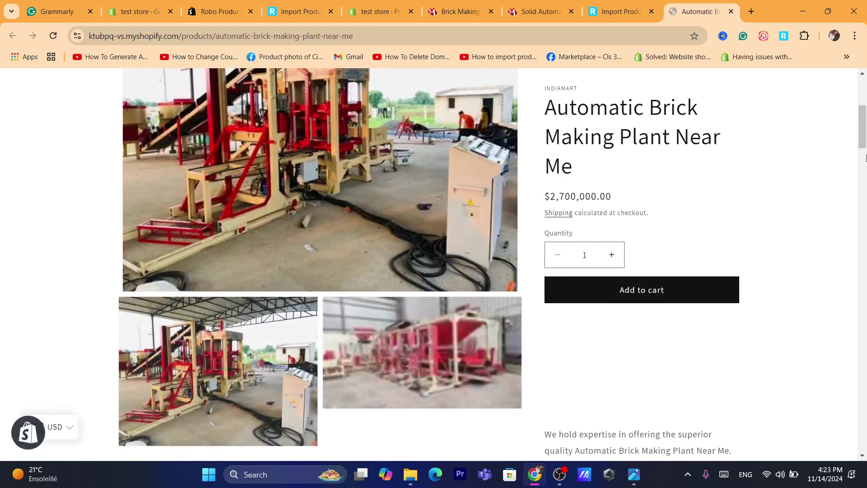
scroll(452, 244, "down", 3)
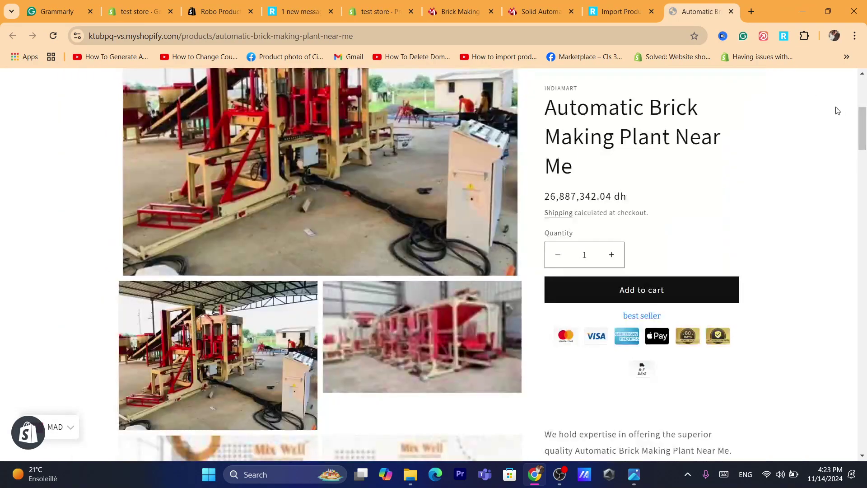
left_click_drag(863, 129, 864, 342)
scroll(641, 294, "up", 20)
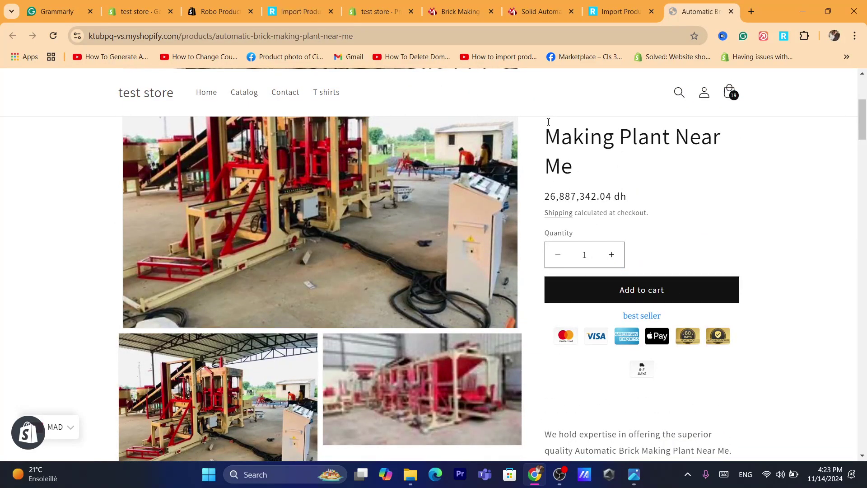
left_click(533, 4)
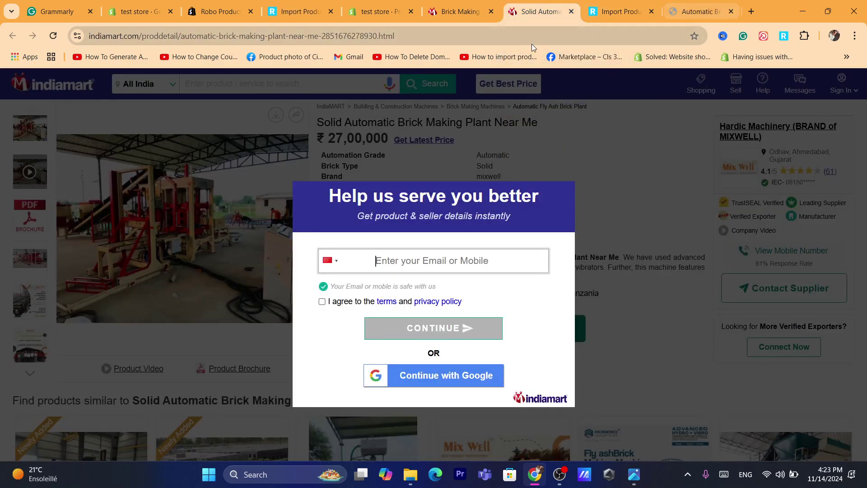
double_click(521, 38)
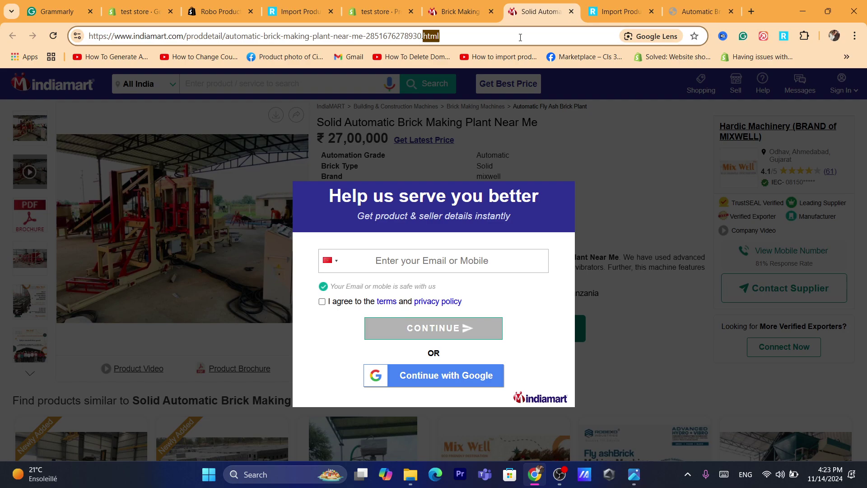
left_click(651, 4)
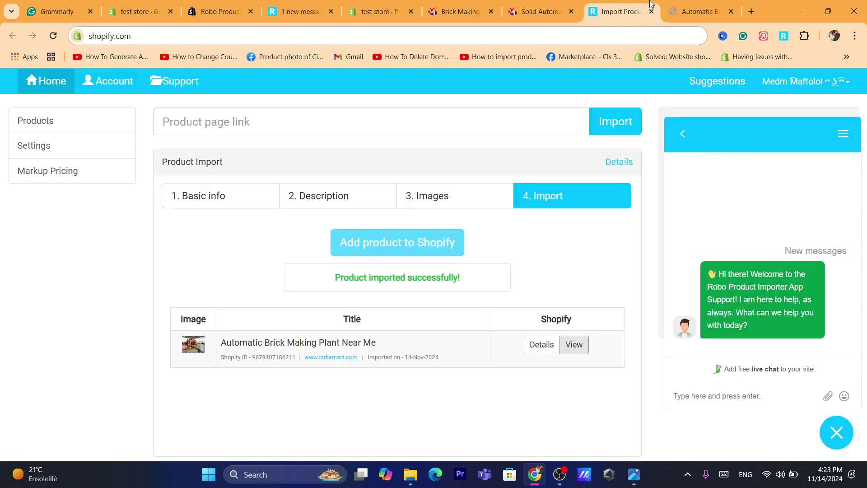
left_click(246, 133)
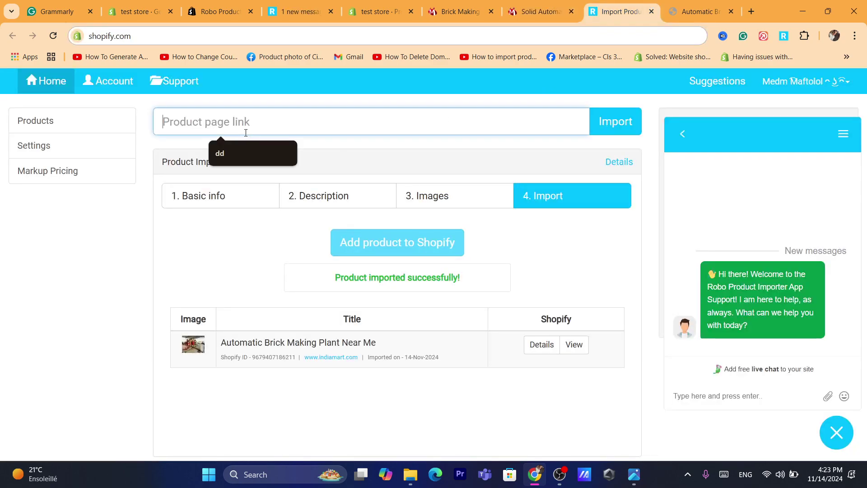
left_click(677, 3)
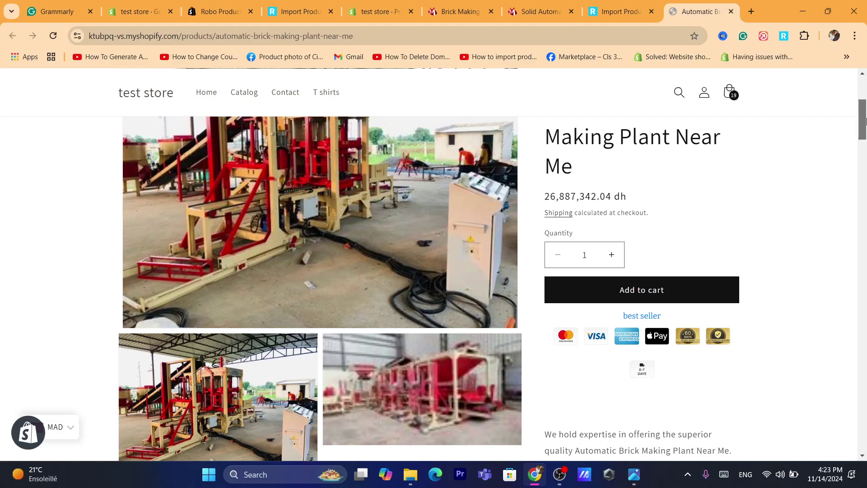
left_click_drag(864, 100, 859, 83)
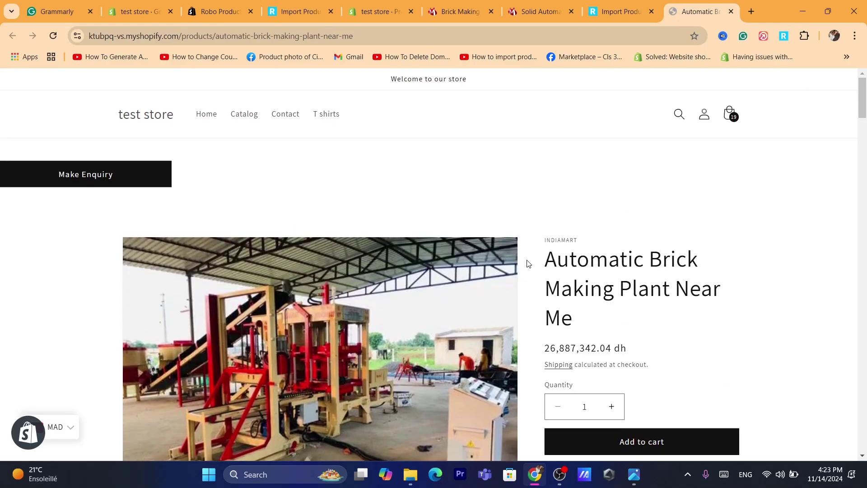
triple_click(636, 329)
left_click(603, 271)
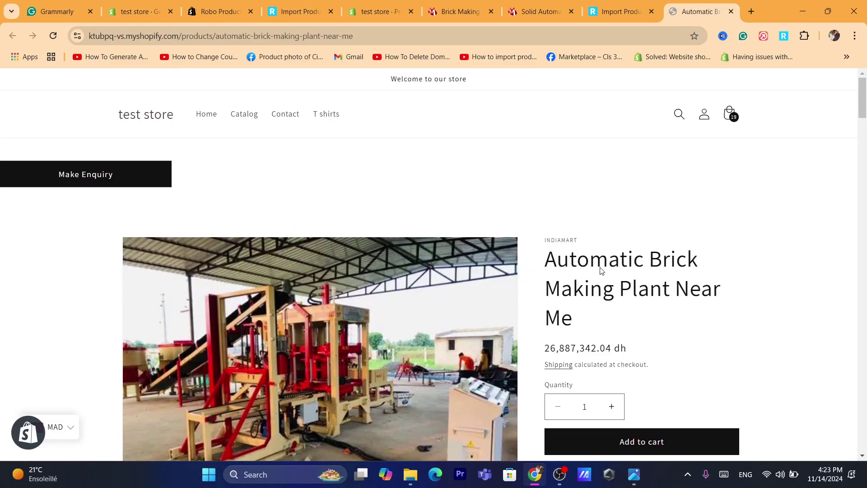
left_click(543, 3)
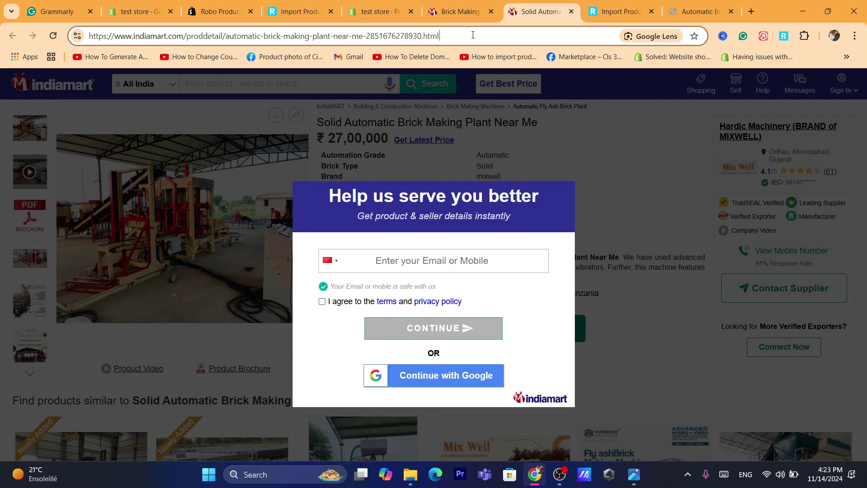
left_click(458, 3)
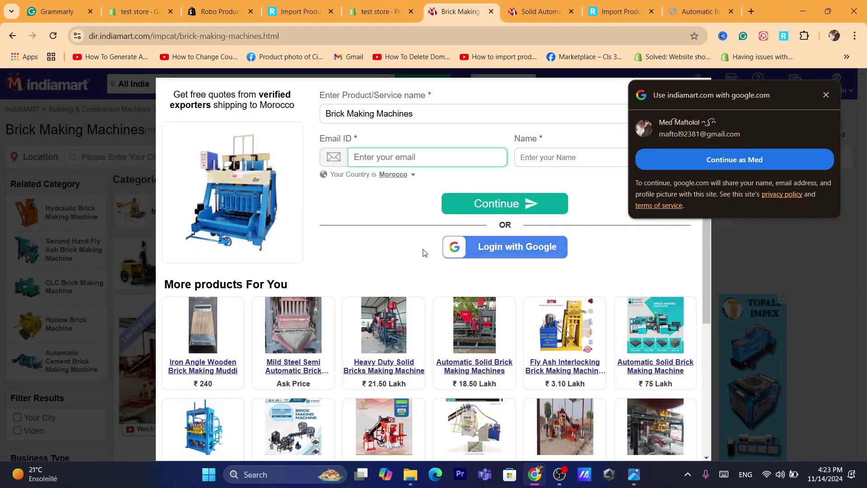
left_click(826, 95)
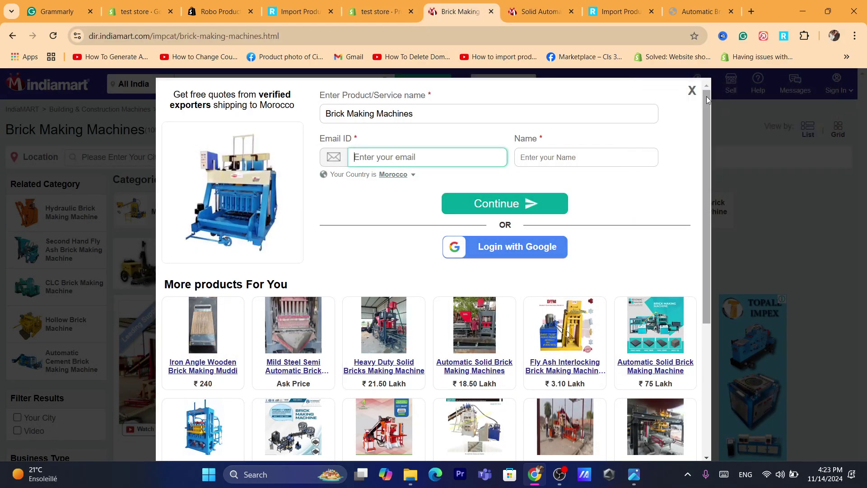
left_click(693, 89)
left_click(542, 5)
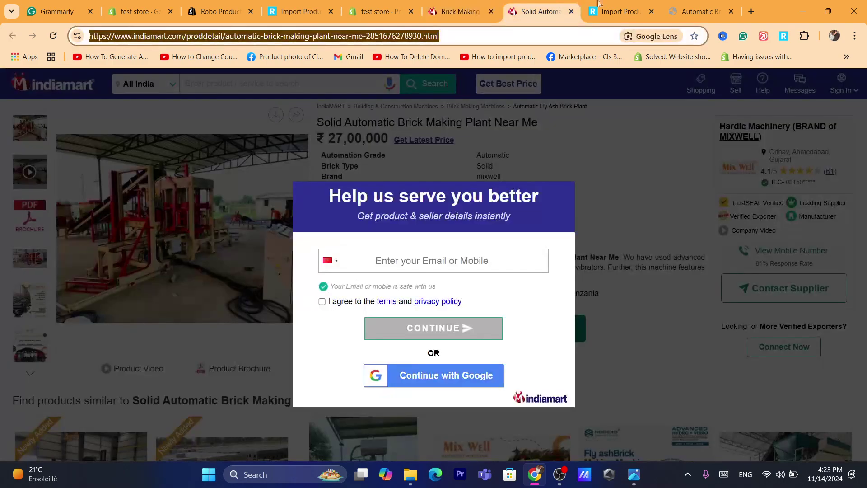
left_click(619, 4)
left_click(670, 4)
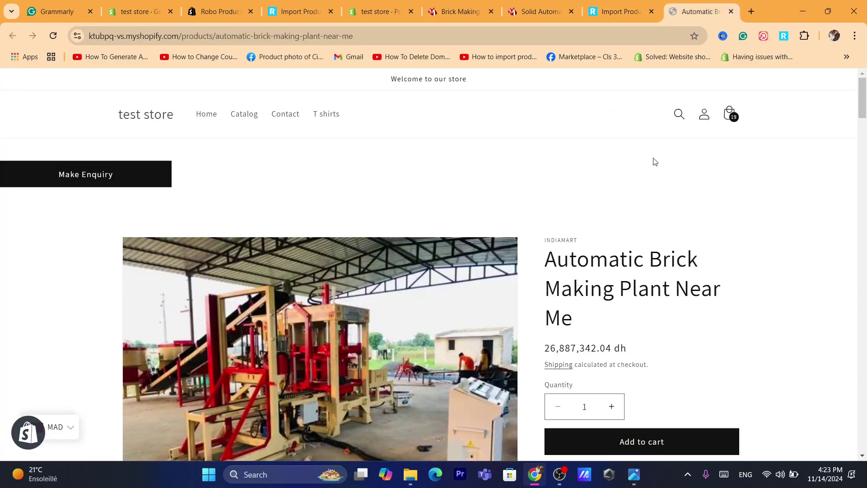
left_click(554, 4)
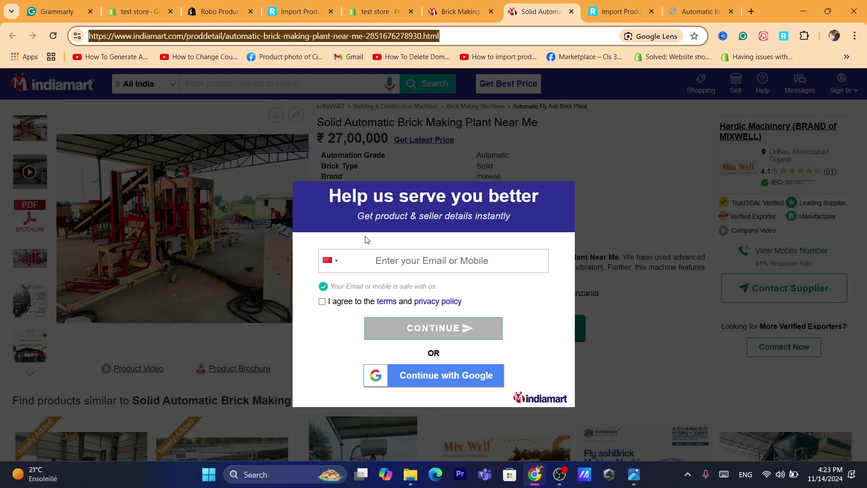